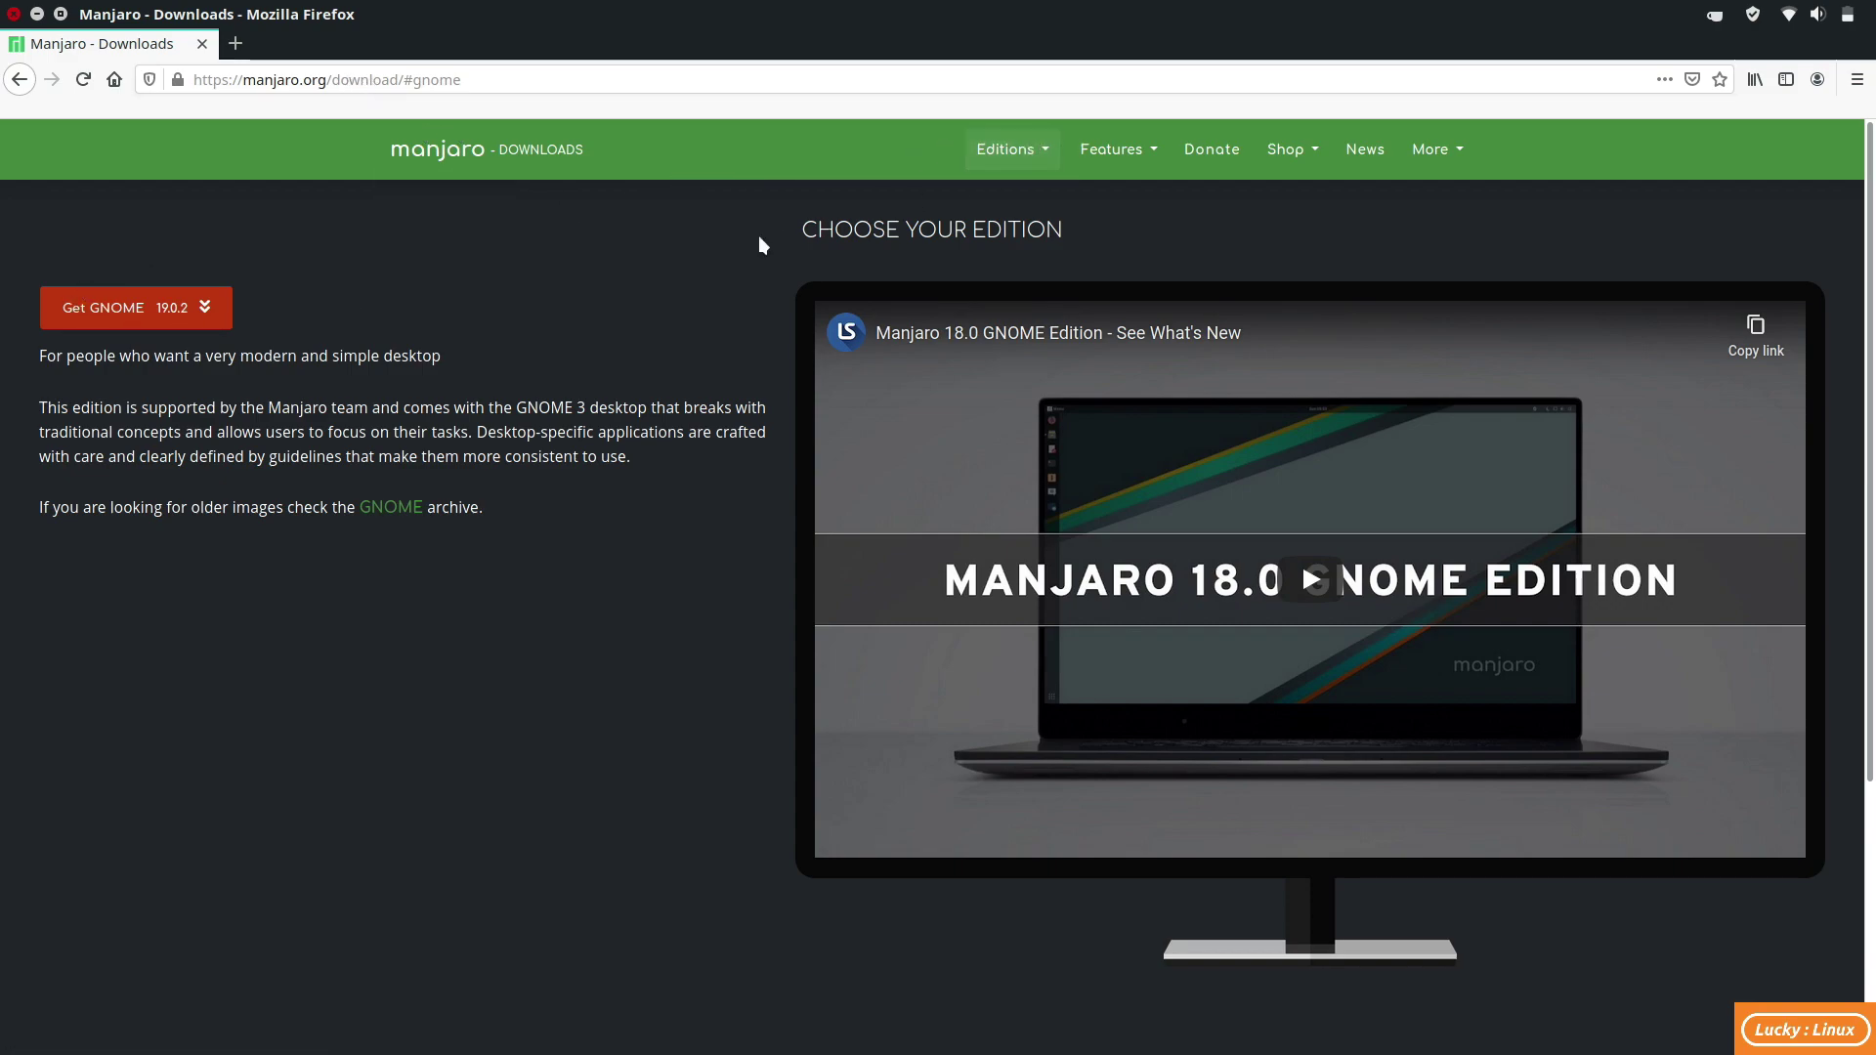
- View the Architect edition page, return to the GNOME page, then unmaximize and reposition the window
{"action": "left_click", "coordinate": [1036, 160]}
{"action": "mouse_move", "coordinate": [970, 203]}
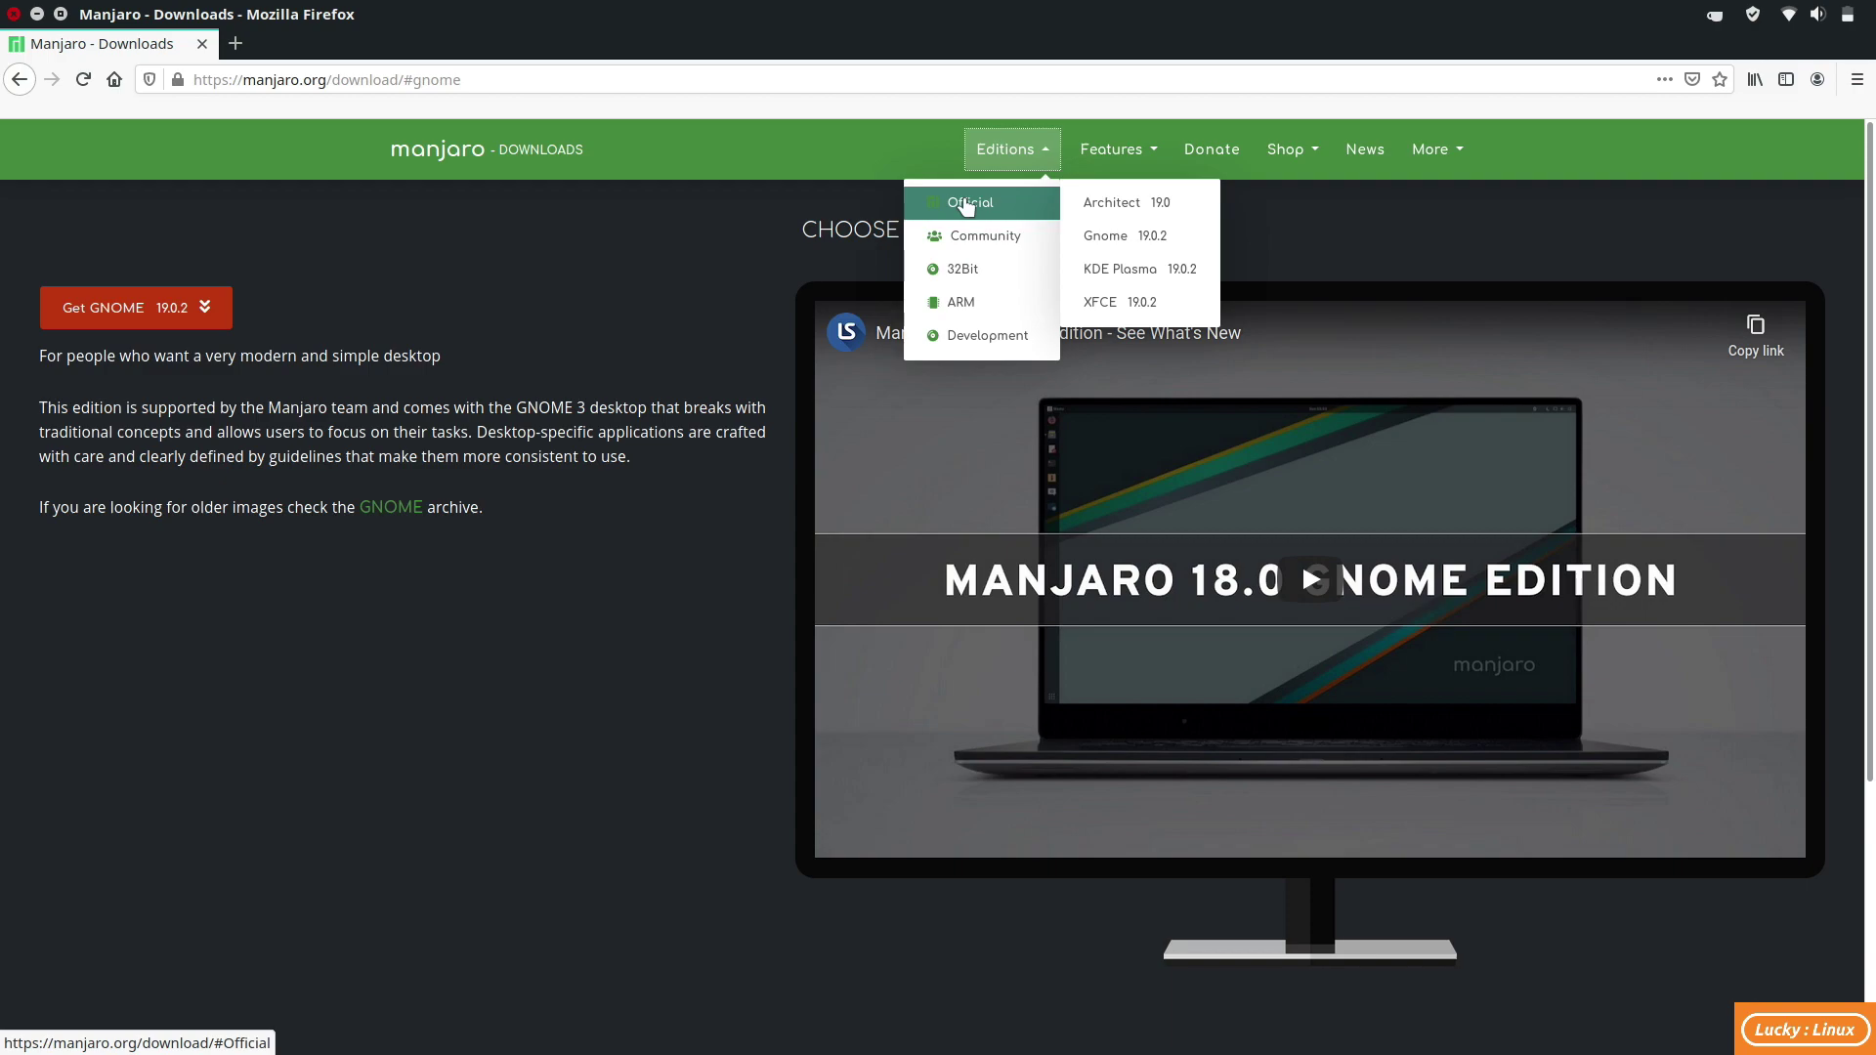
{"action": "left_click", "coordinate": [1110, 202]}
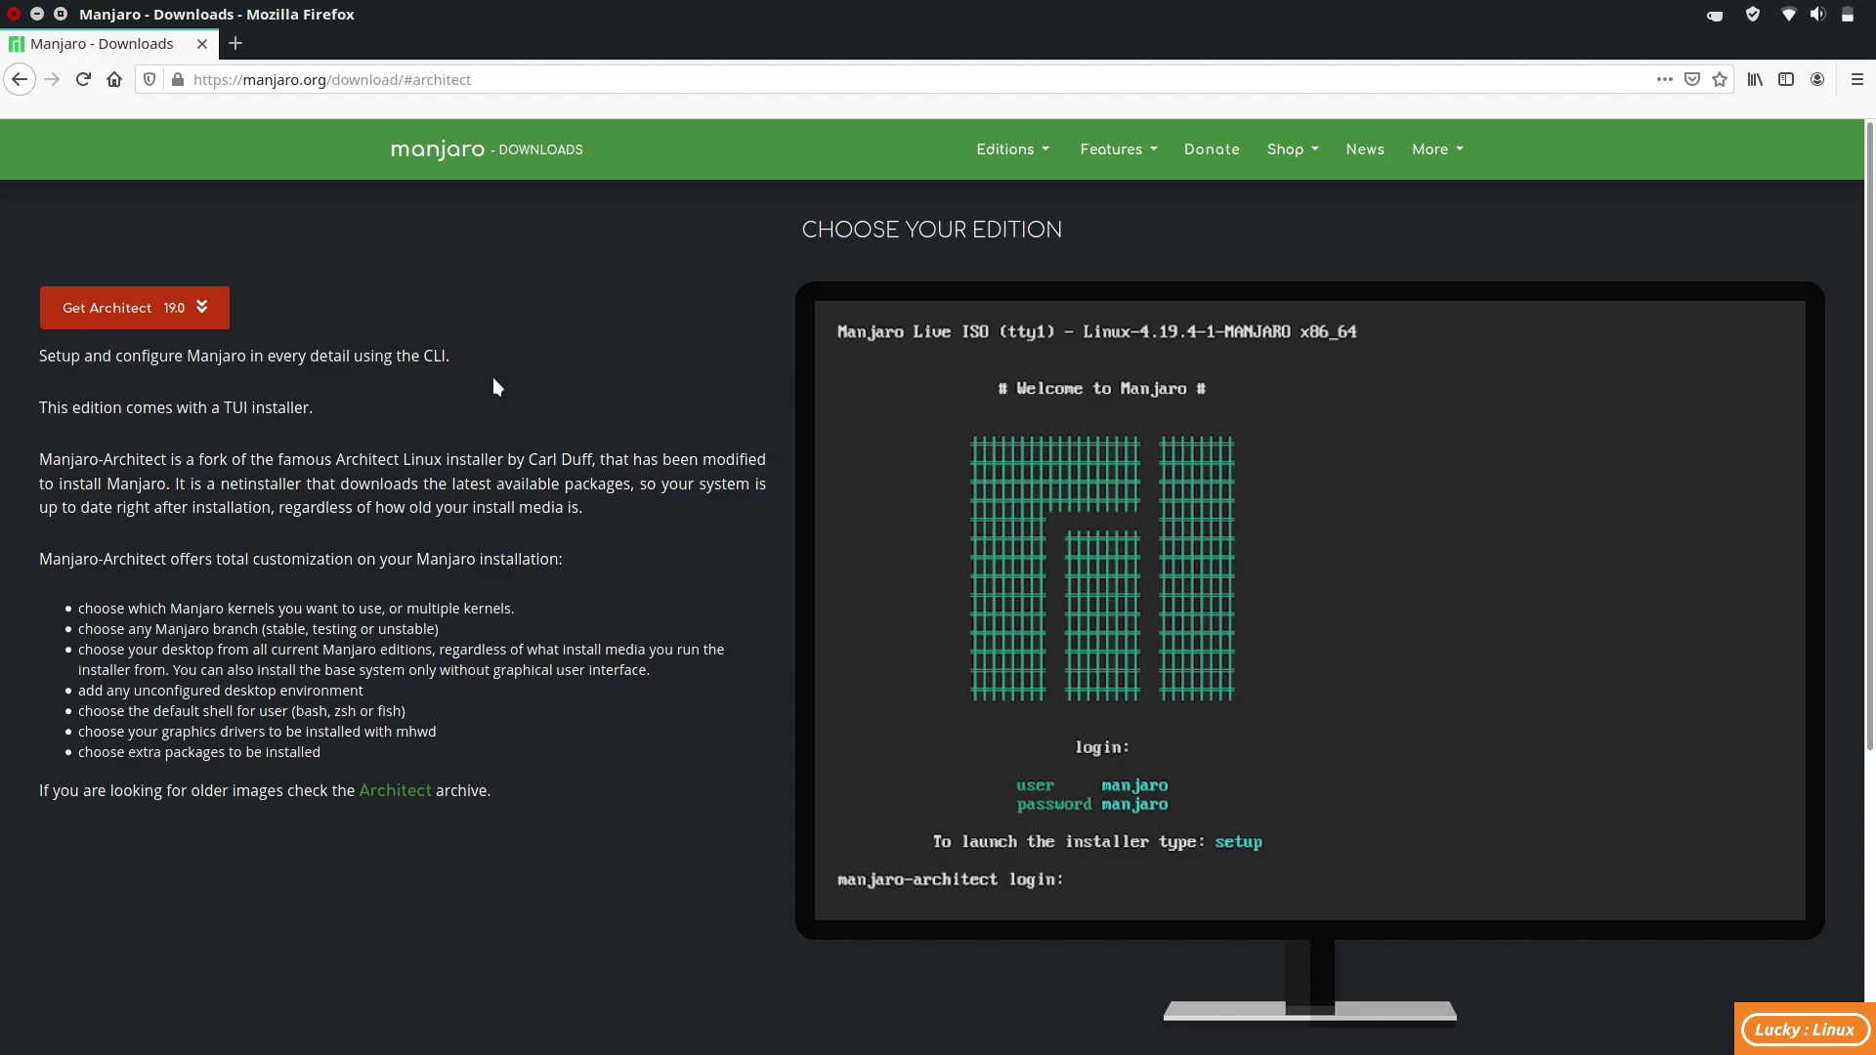
{"action": "left_click", "coordinate": [1011, 147]}
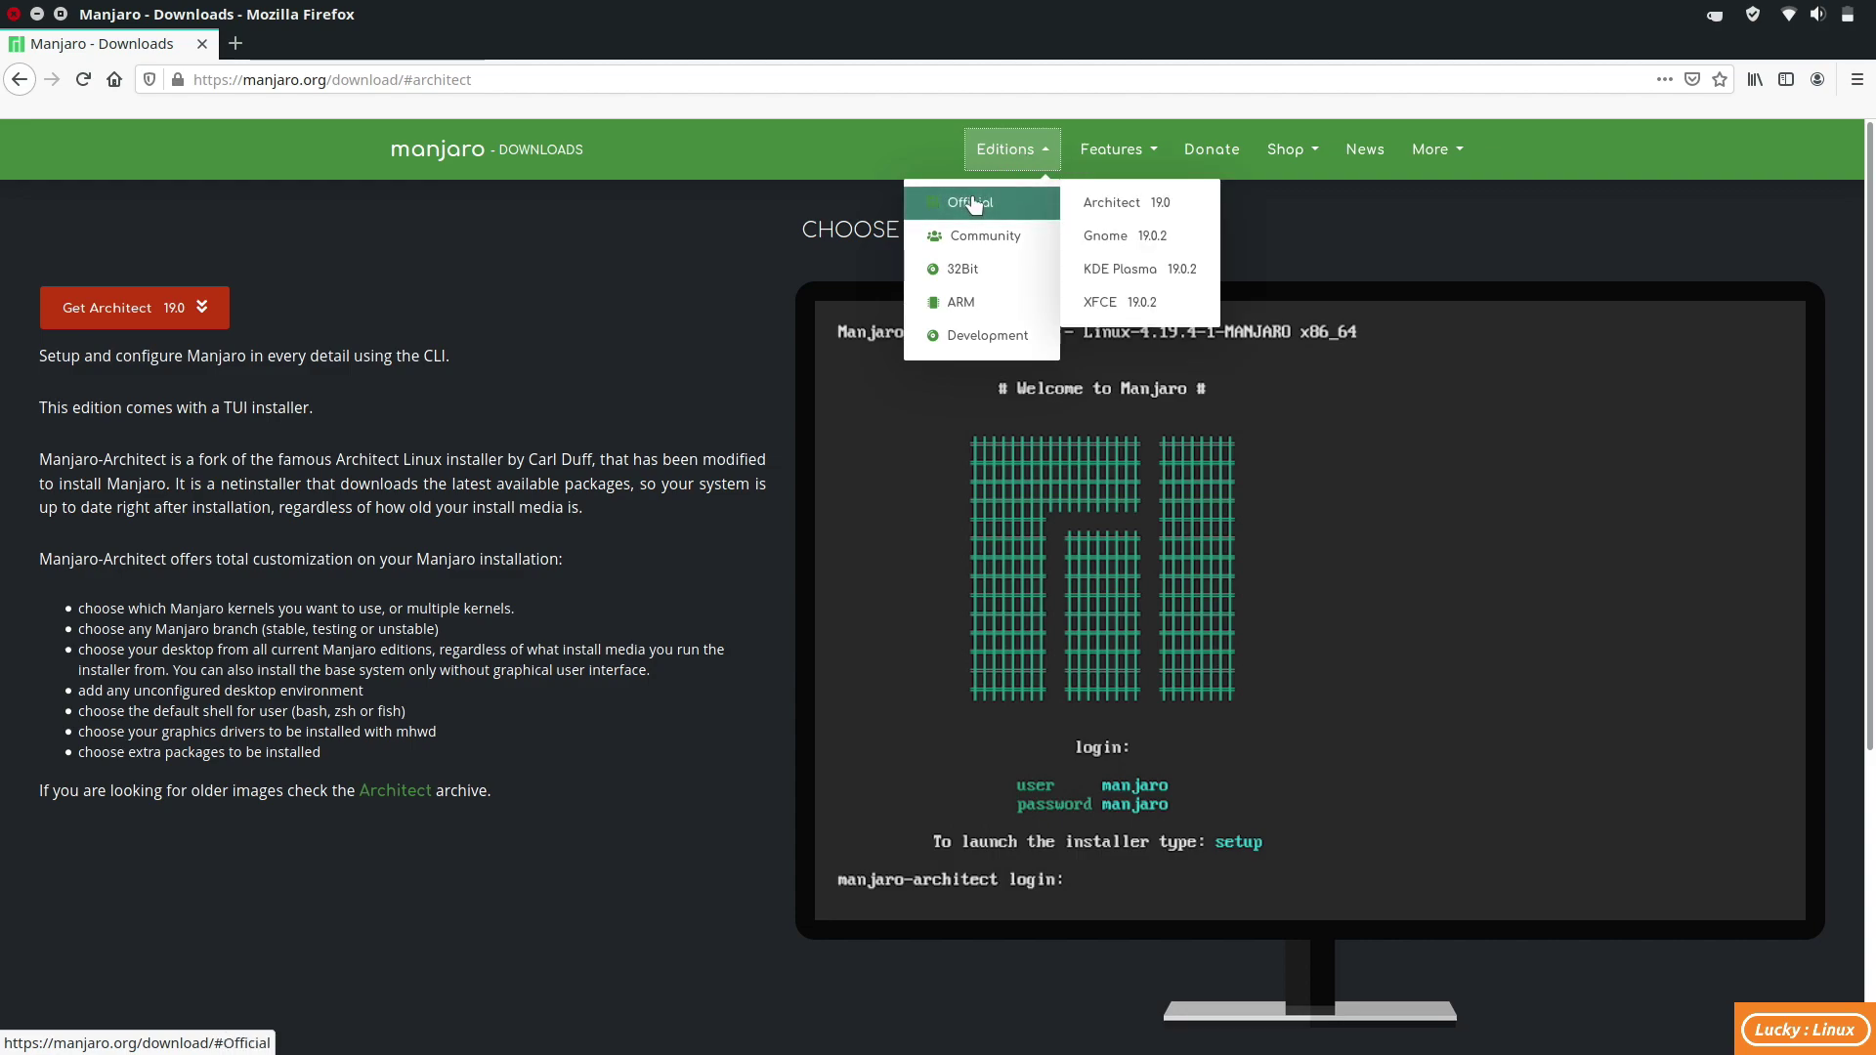
{"action": "left_click", "coordinate": [1132, 236]}
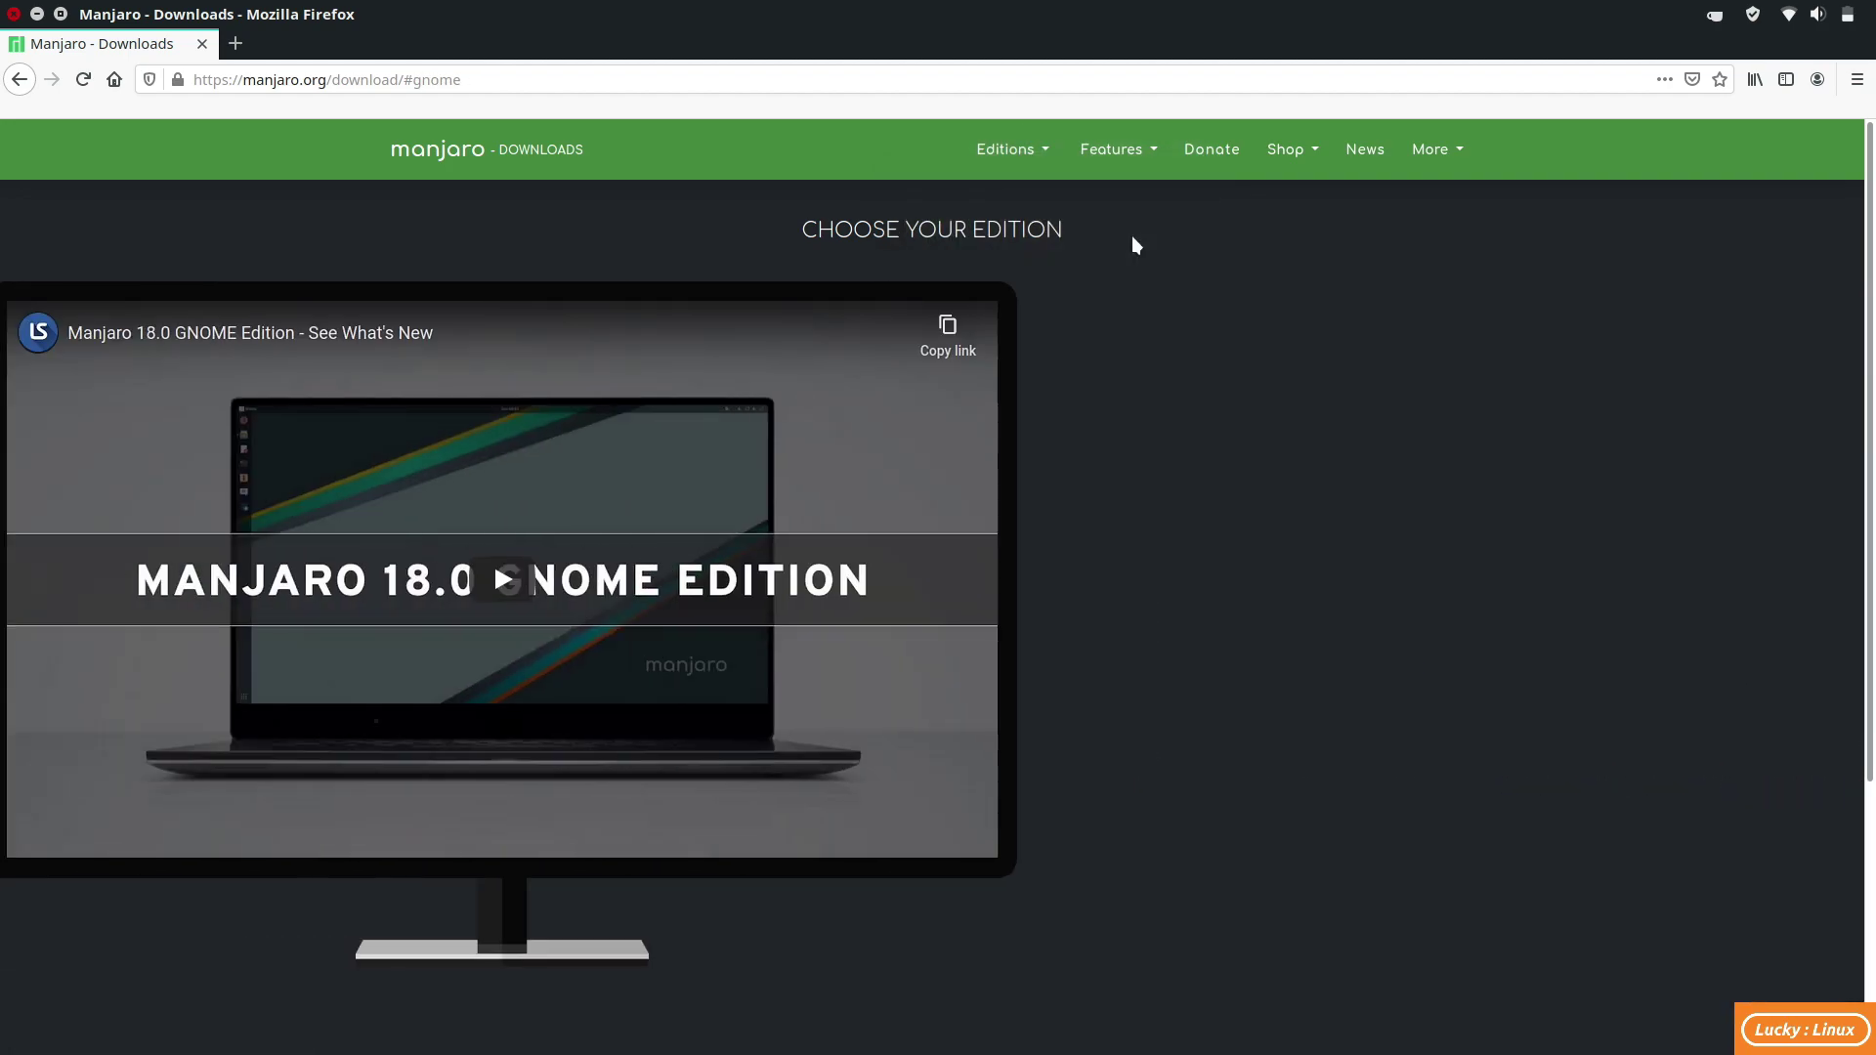
{"action": "scroll", "coordinate": [489, 514], "scroll_direction": "down", "scroll_amount": 3}
{"action": "scroll", "coordinate": [489, 513], "scroll_direction": "down", "scroll_amount": 2}
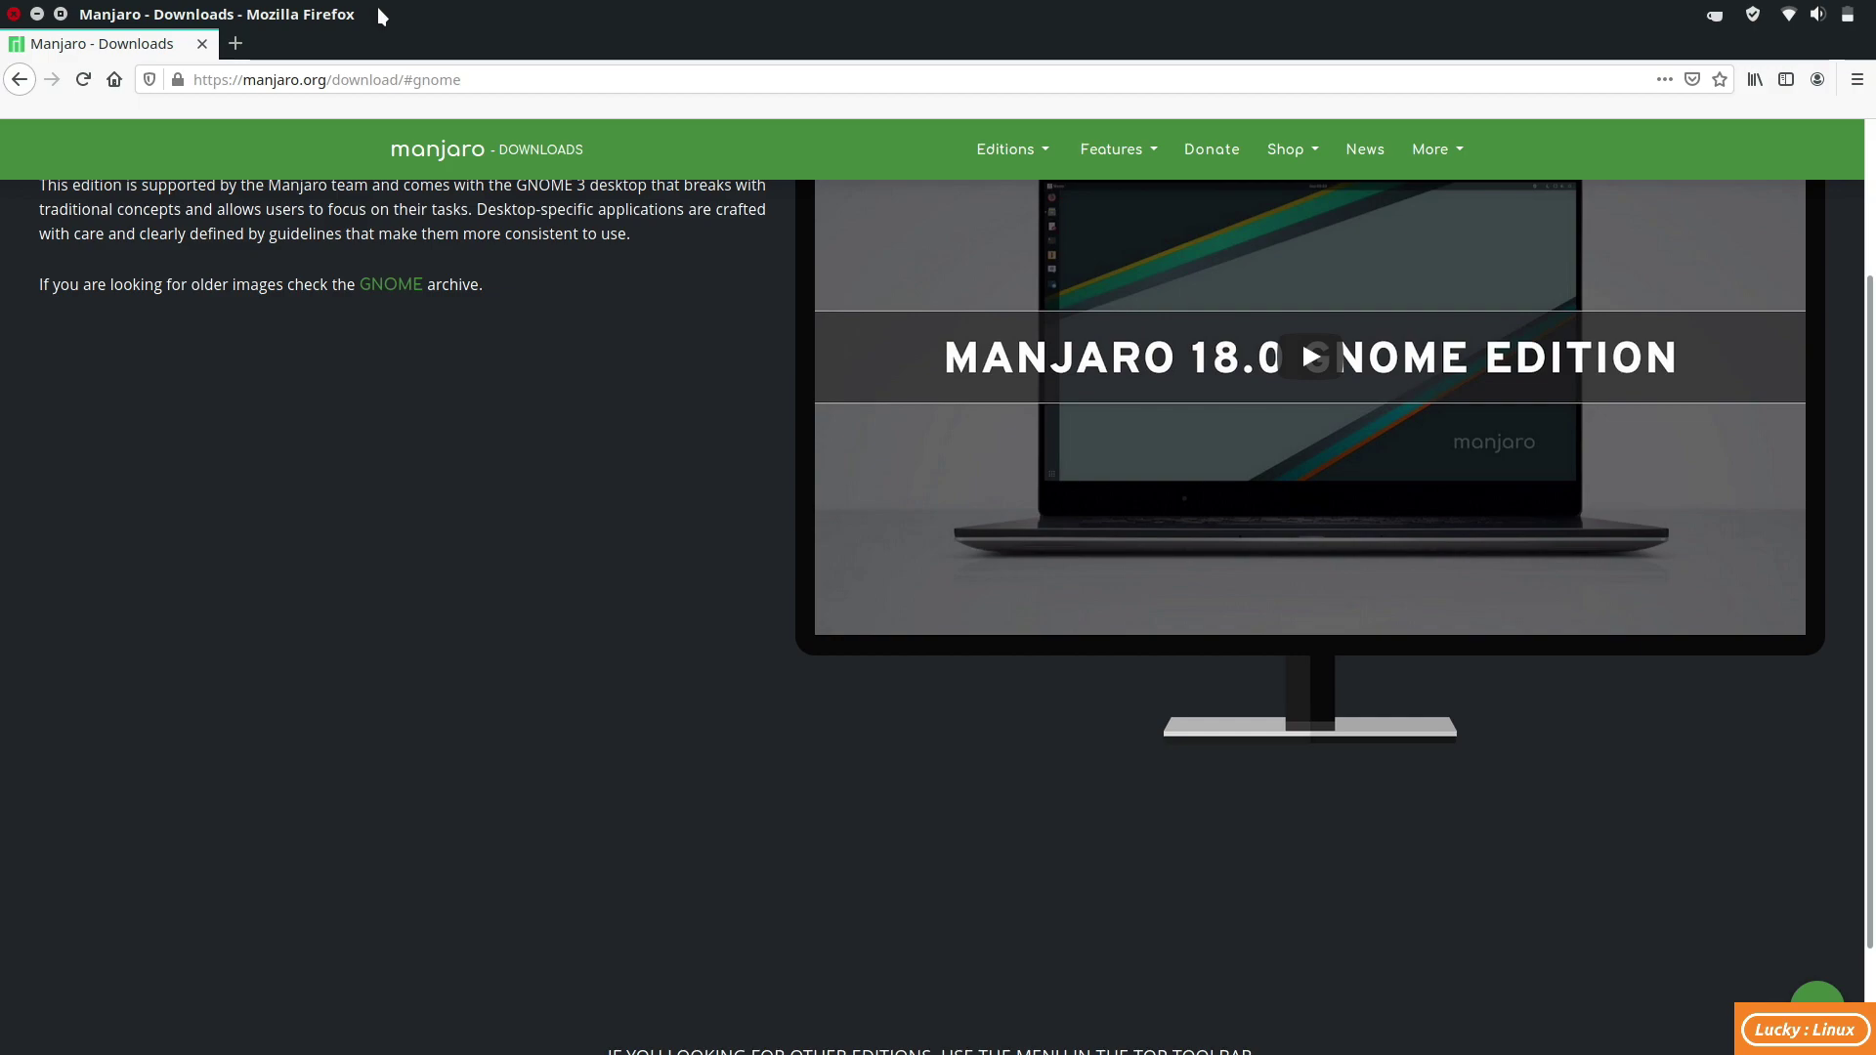
{"action": "left_click_drag", "start_coordinate": [376, 13], "coordinate": [739, 207]}
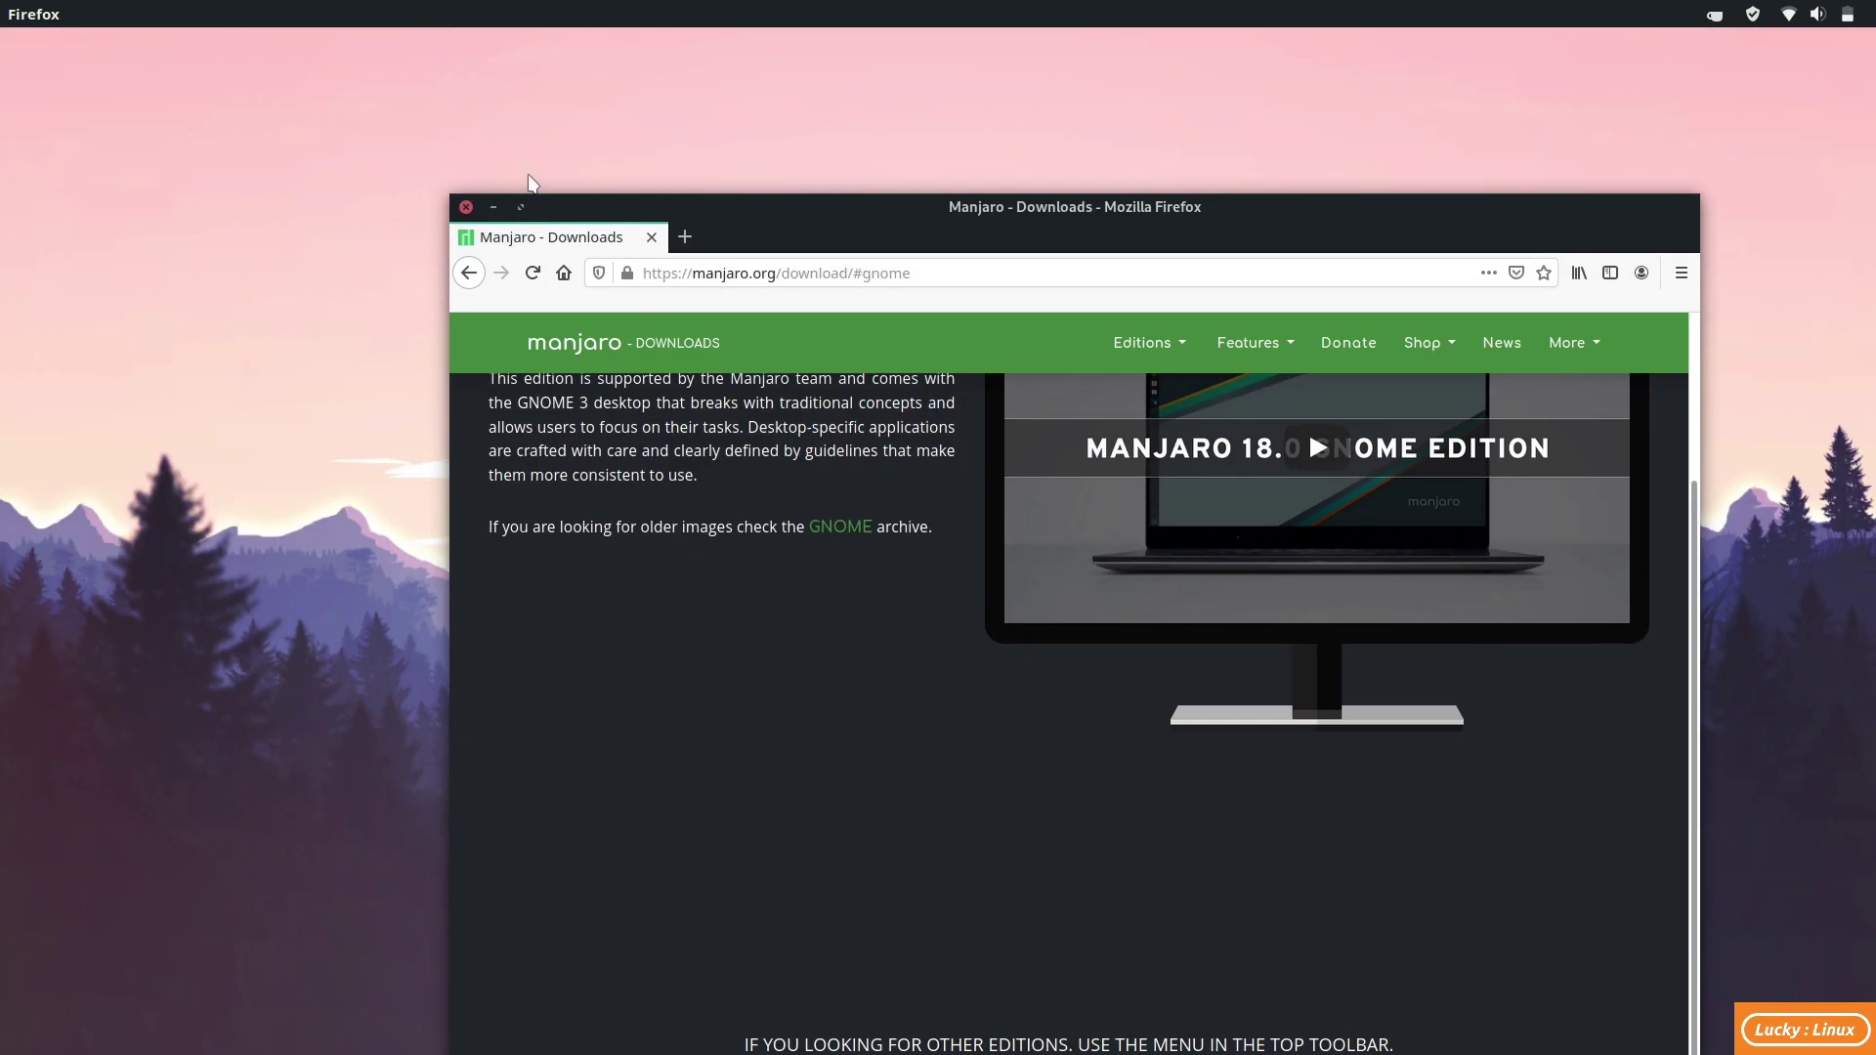
{"action": "left_click_drag", "start_coordinate": [822, 210], "coordinate": [653, 87]}
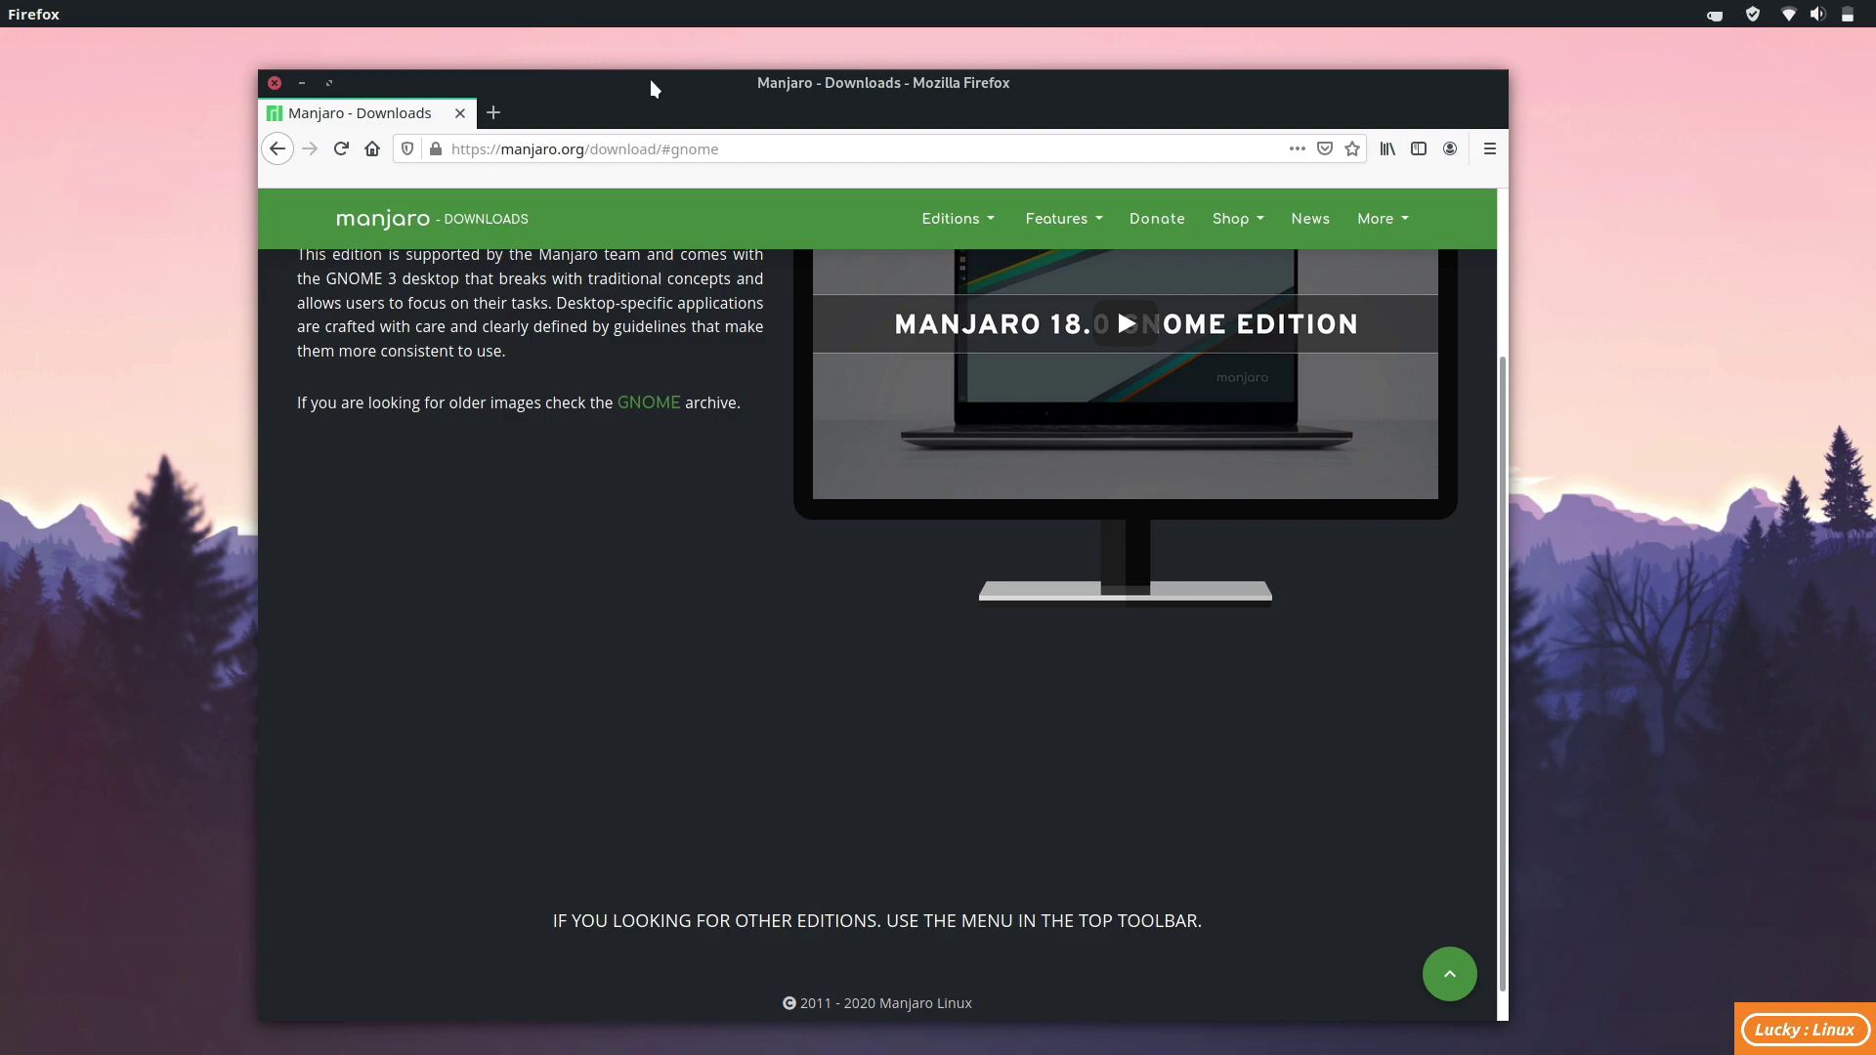
- Maximize the browser and go to the KDE Plasma edition page offering KDE Plasma 19.0.2
{"action": "double_click", "coordinate": [649, 80]}
{"action": "left_click", "coordinate": [1005, 148]}
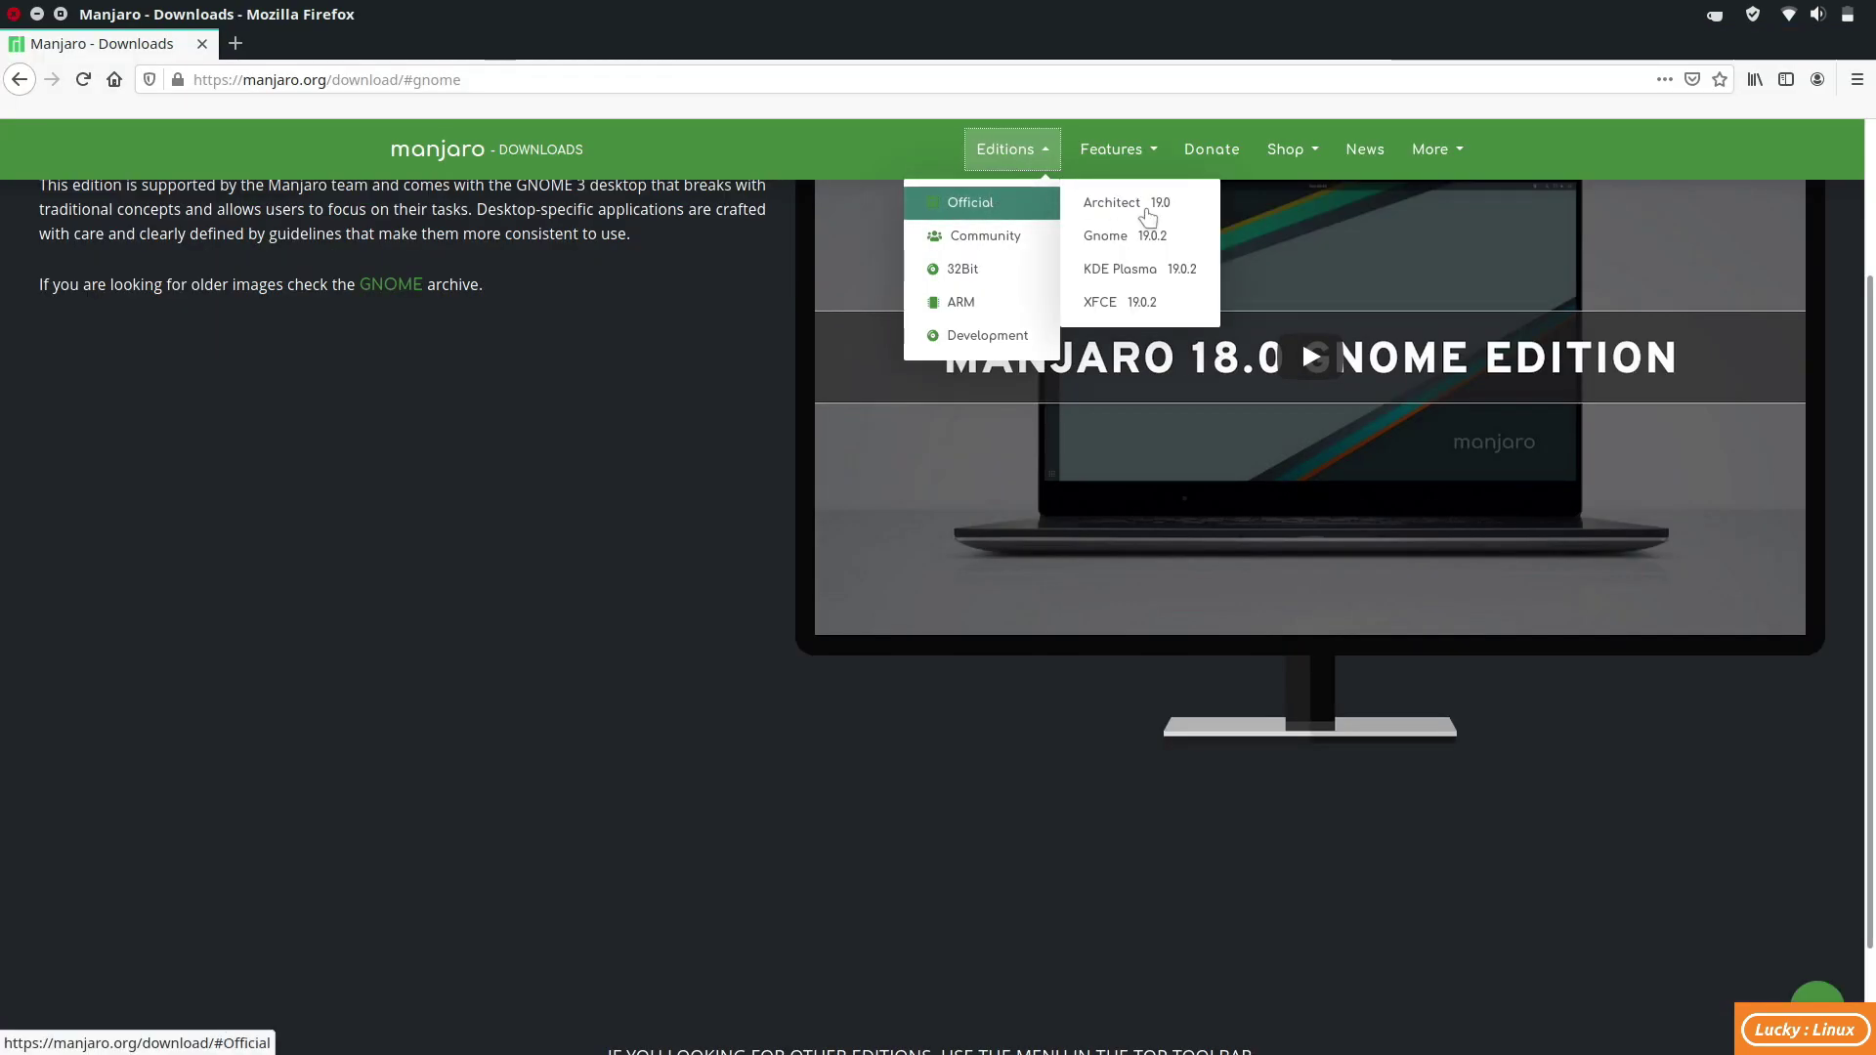
{"action": "left_click", "coordinate": [1139, 277]}
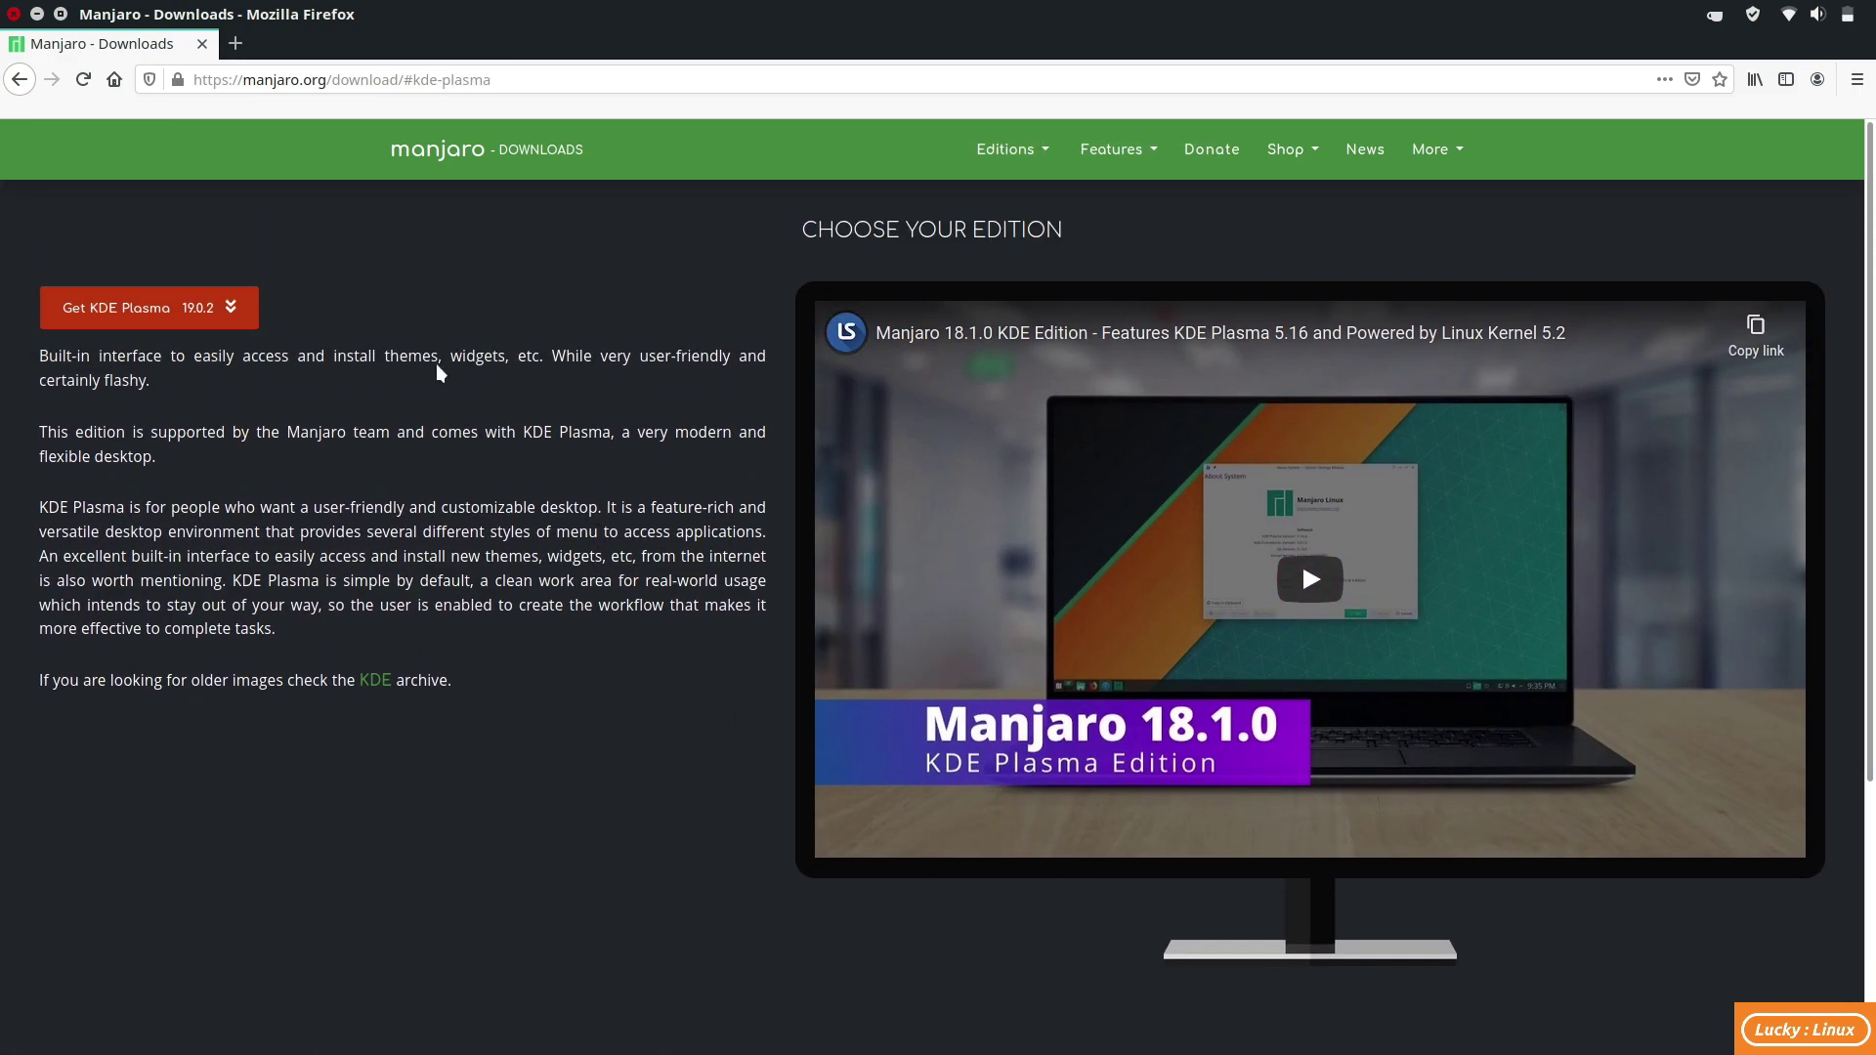
{"action": "left_click", "coordinate": [1011, 148]}
{"action": "mouse_move", "coordinate": [972, 203]}
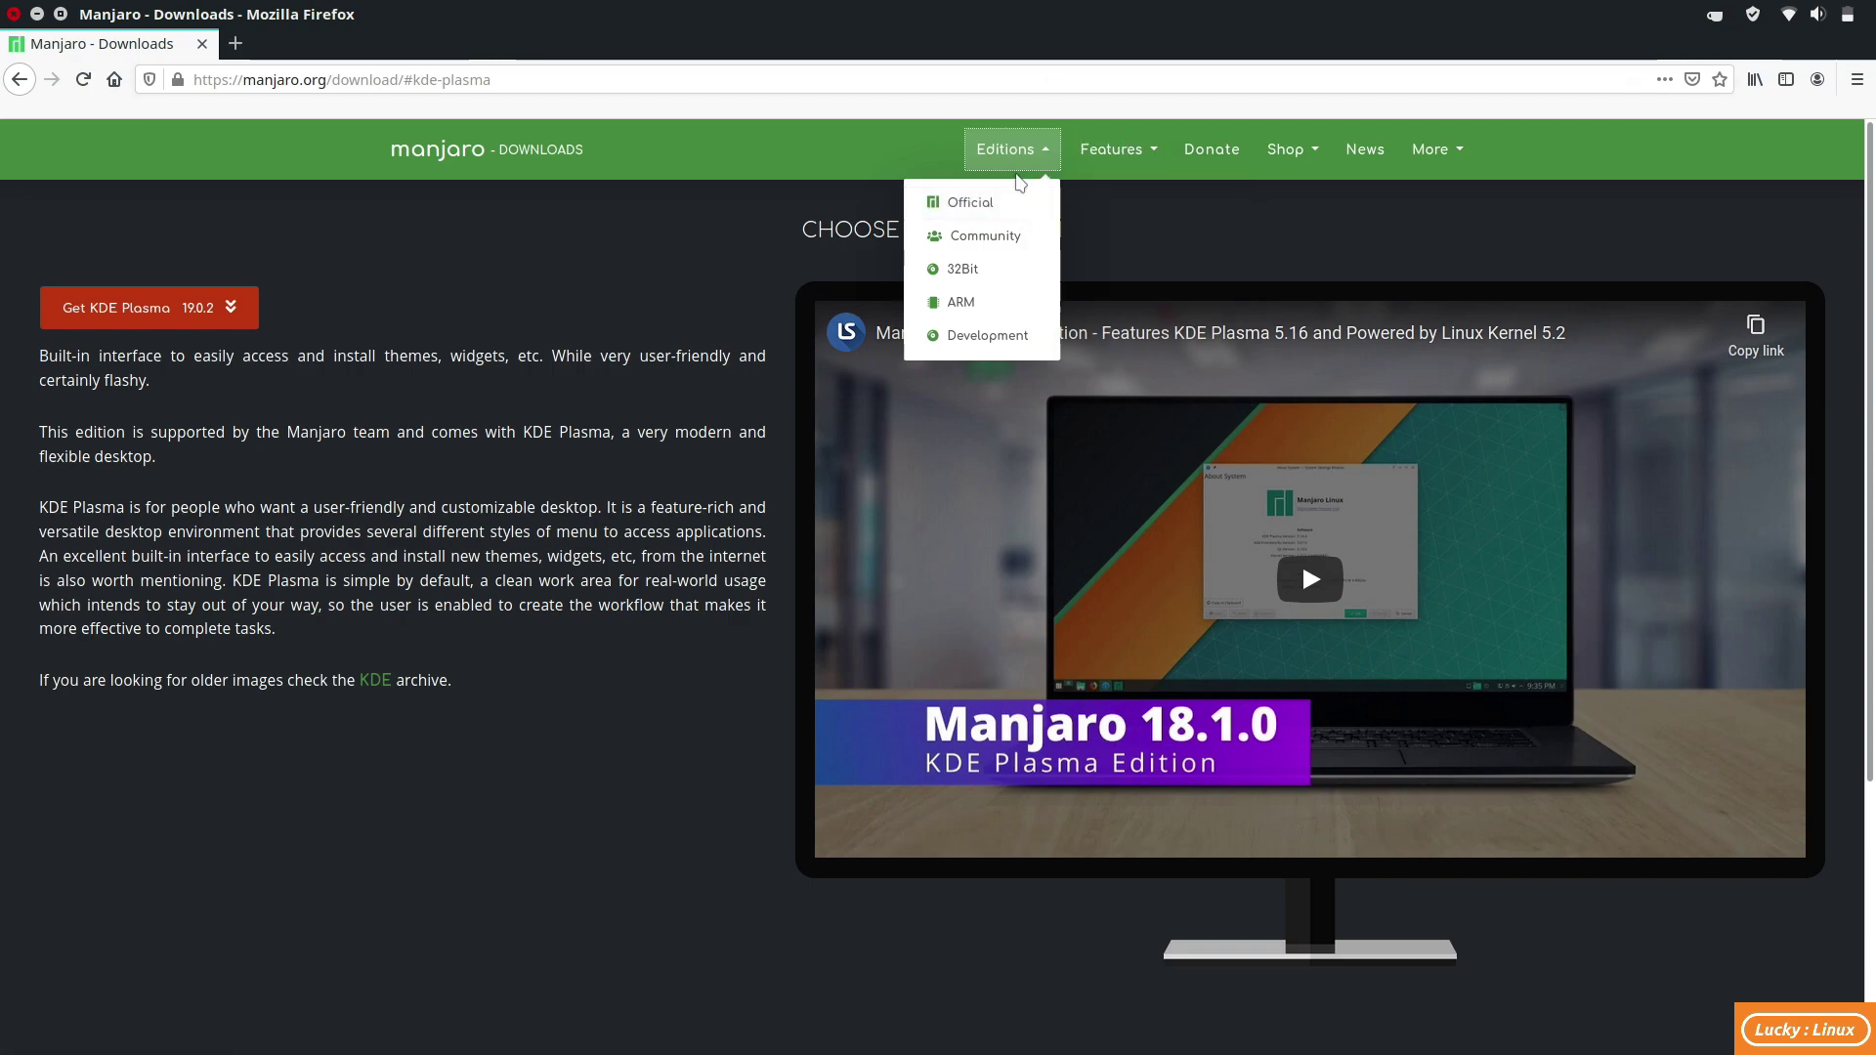
- Go to the XFCE edition downloads page and show the Community editions list
{"action": "left_click", "coordinate": [1100, 302]}
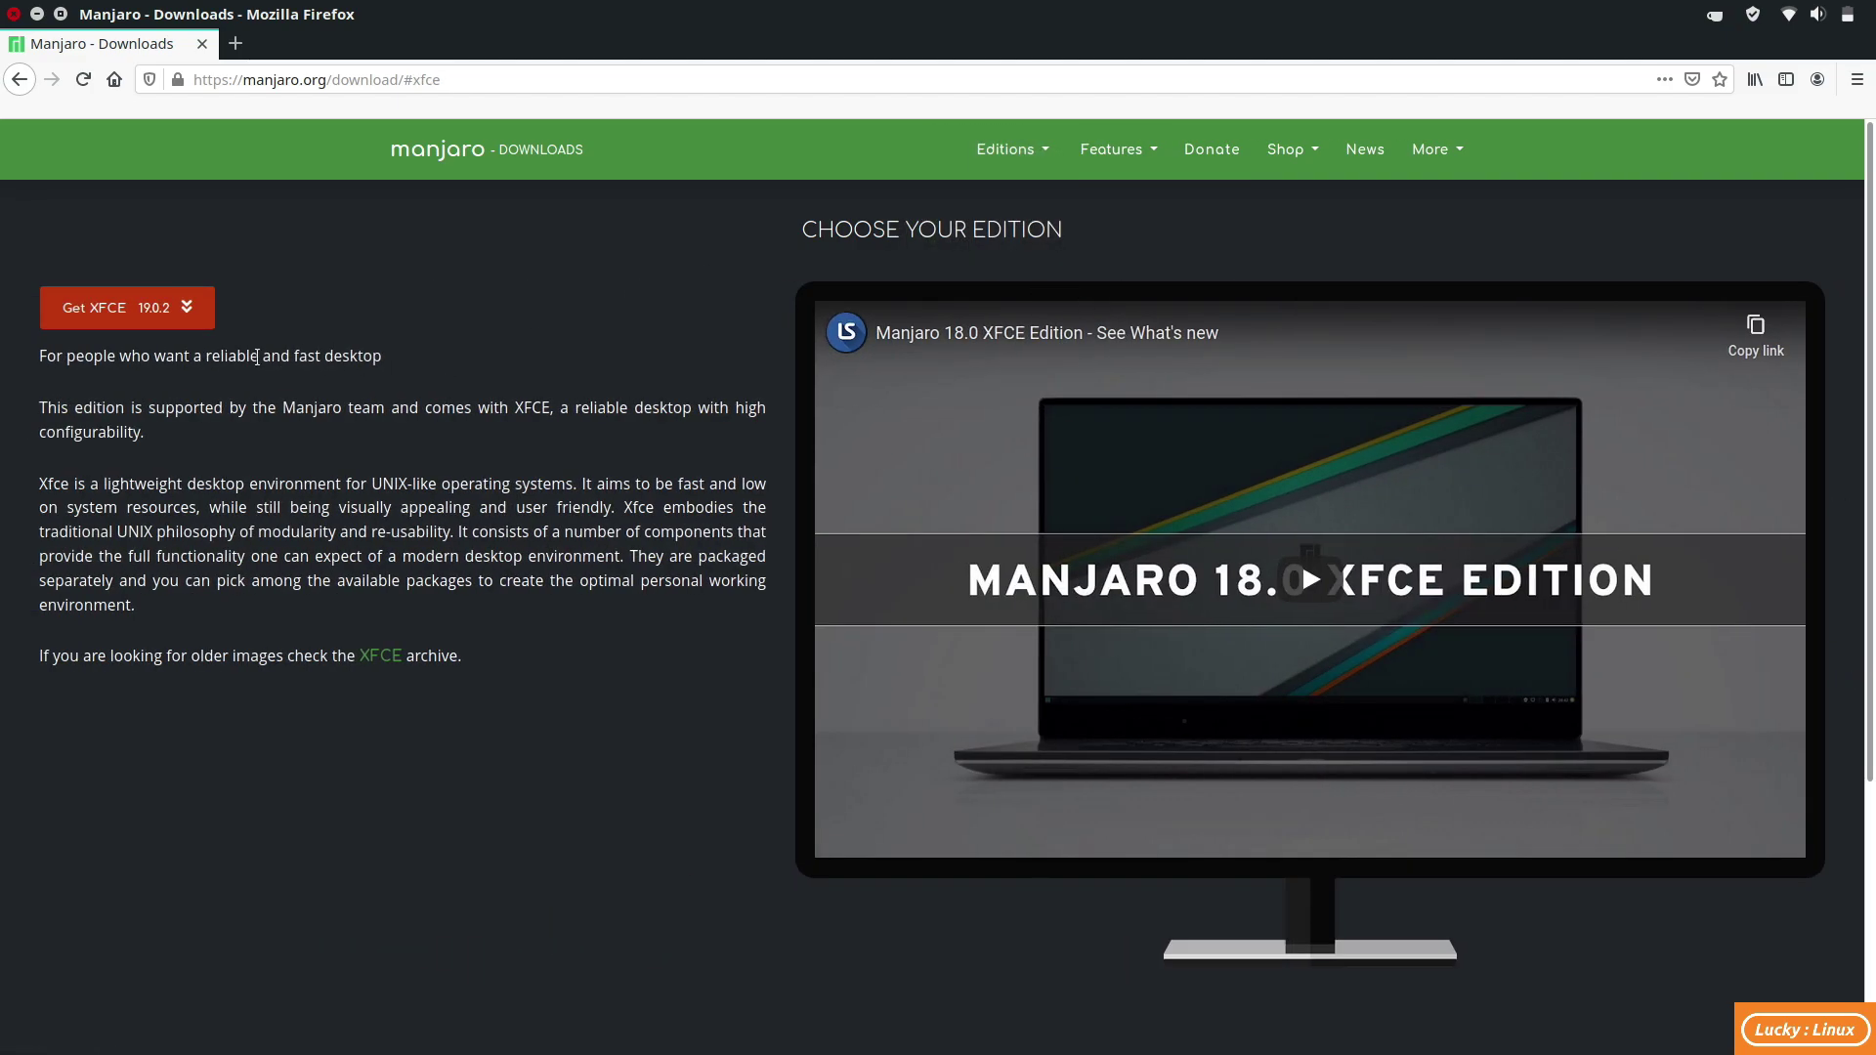
{"action": "scroll", "coordinate": [494, 512], "scroll_direction": "down", "scroll_amount": 3}
{"action": "scroll", "coordinate": [494, 512], "scroll_direction": "up", "scroll_amount": 3}
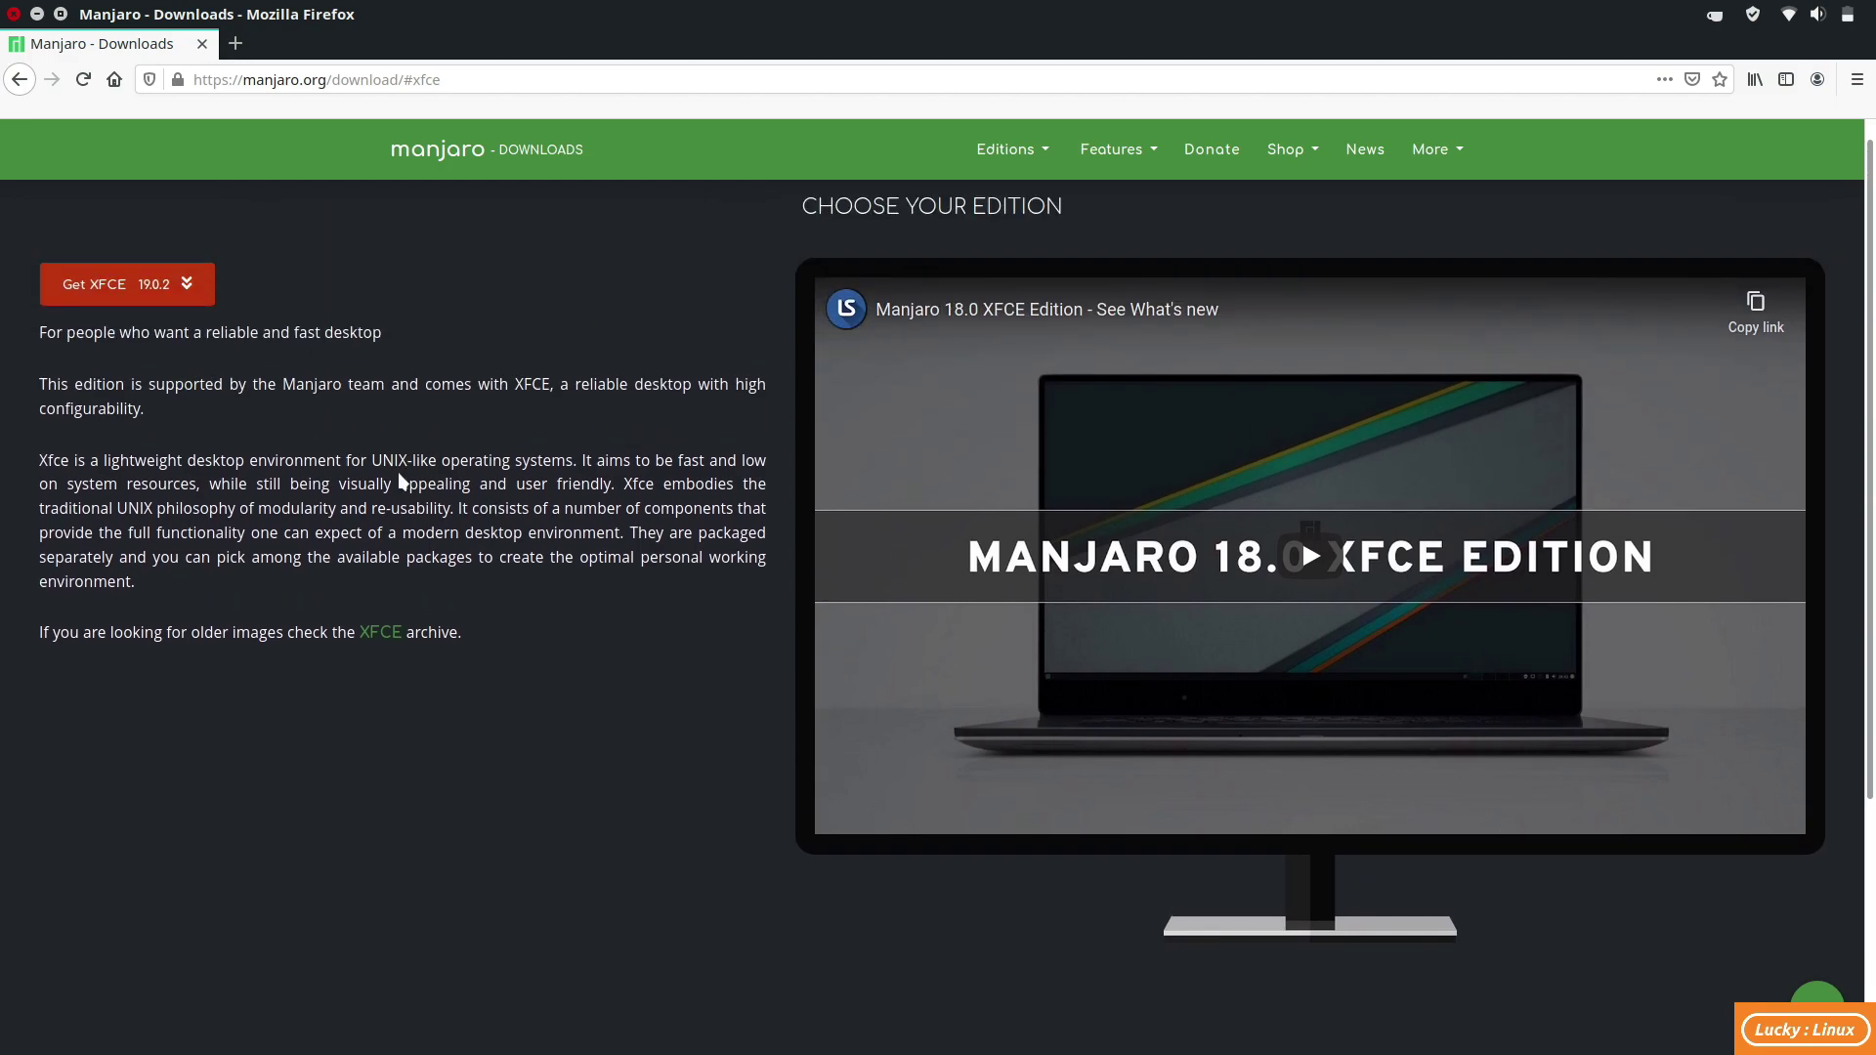
{"action": "left_click", "coordinate": [1016, 150]}
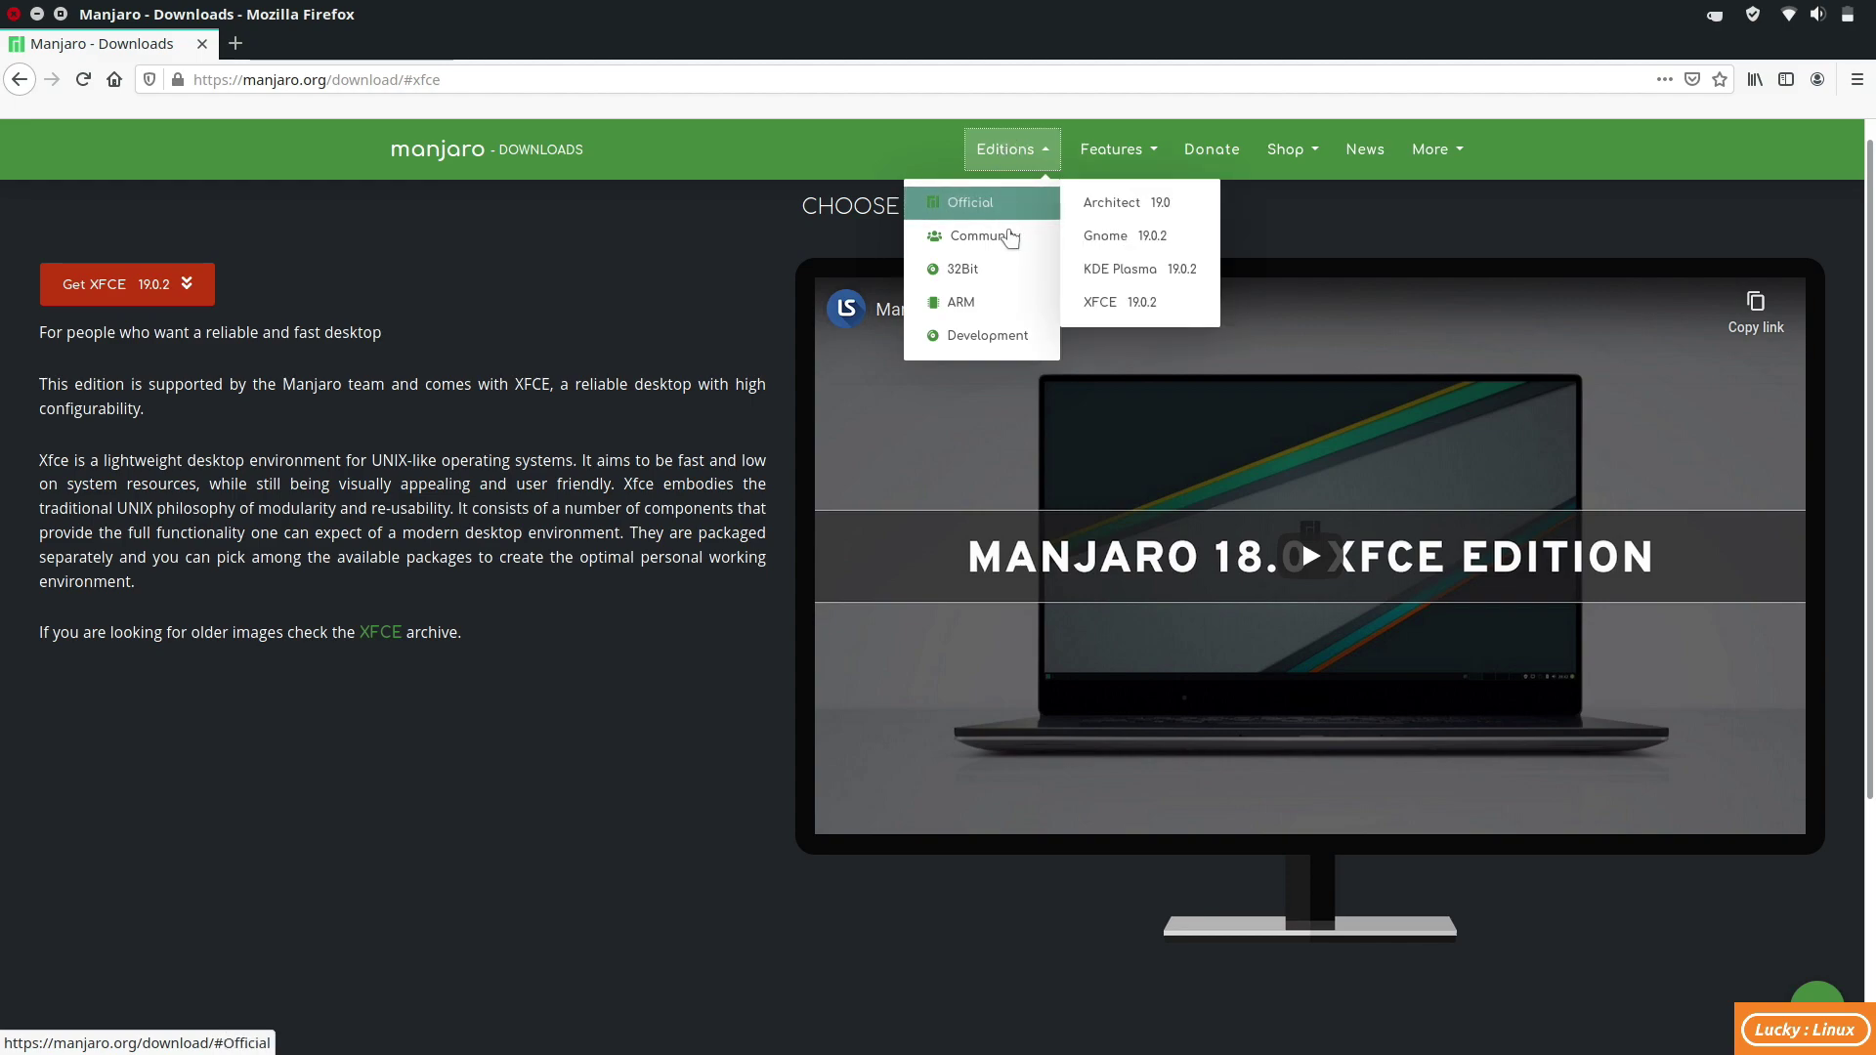
{"action": "mouse_move", "coordinate": [984, 237]}
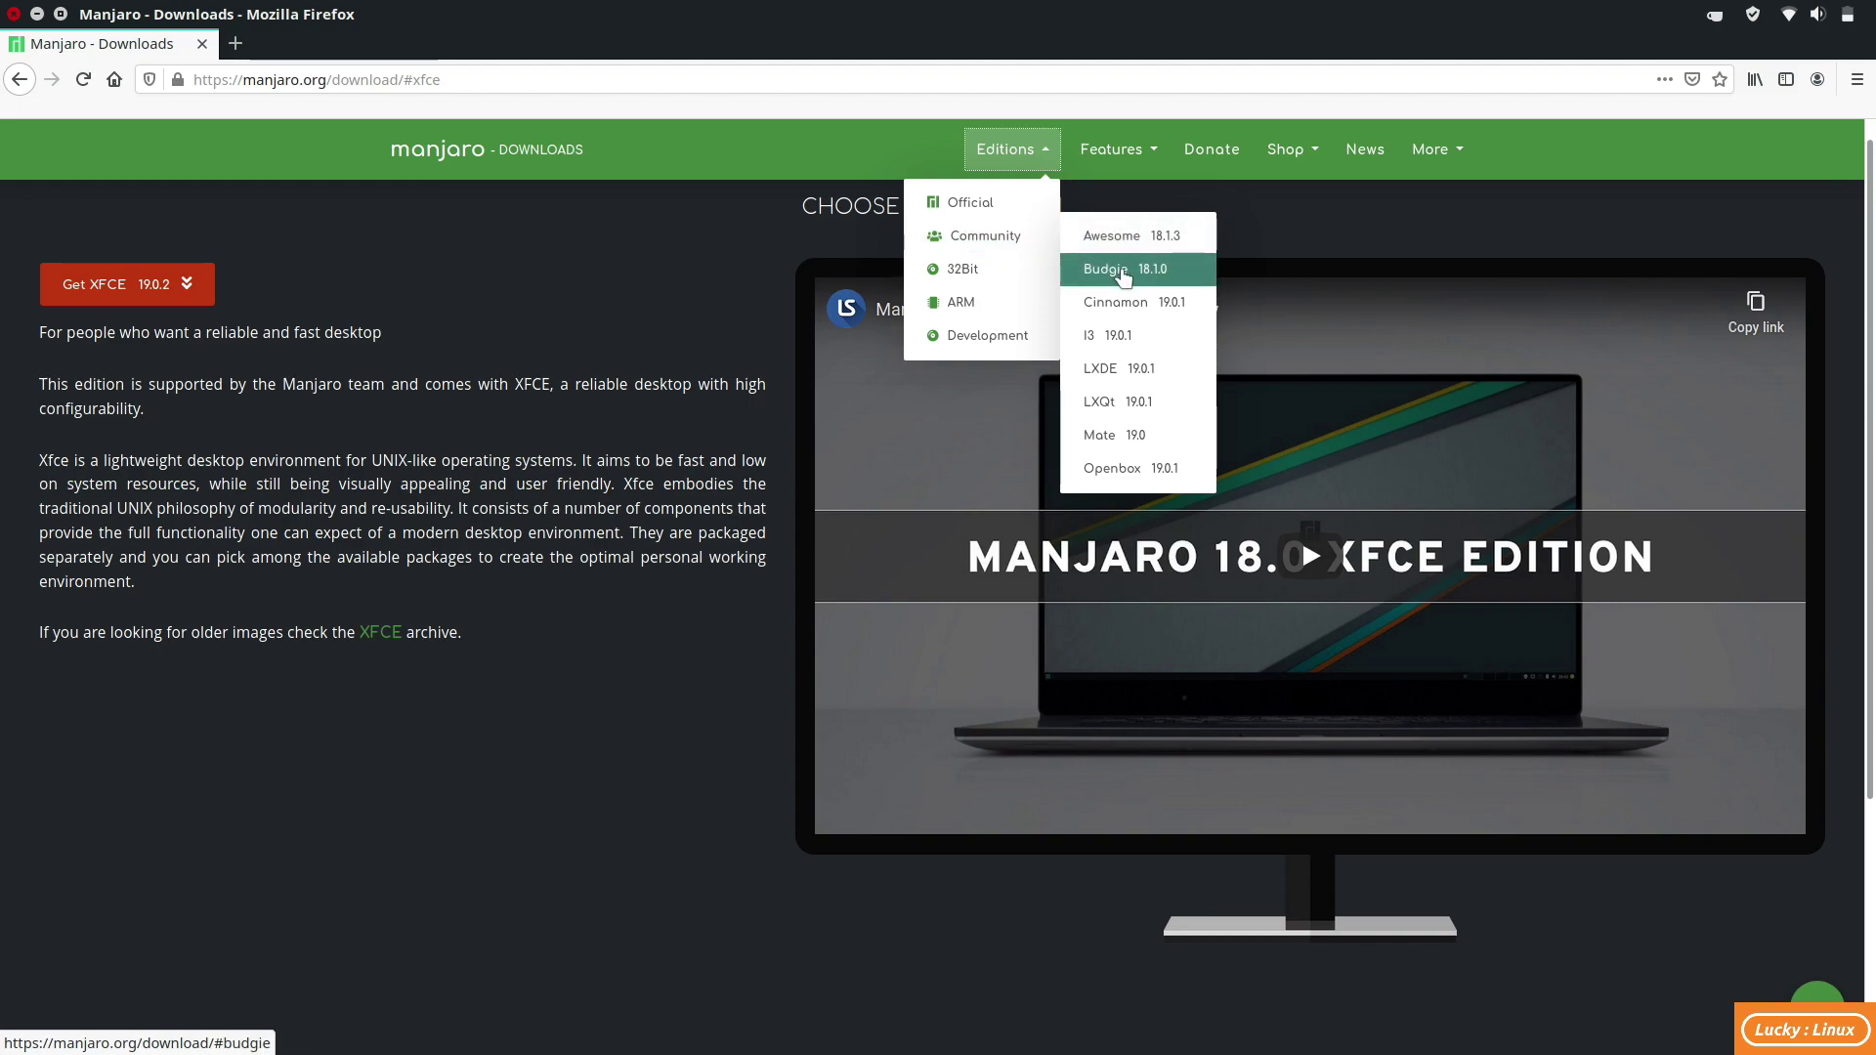
- Go to the Budgie community edition page offering Budgie 18.1.0
{"action": "left_click", "coordinate": [1117, 270]}
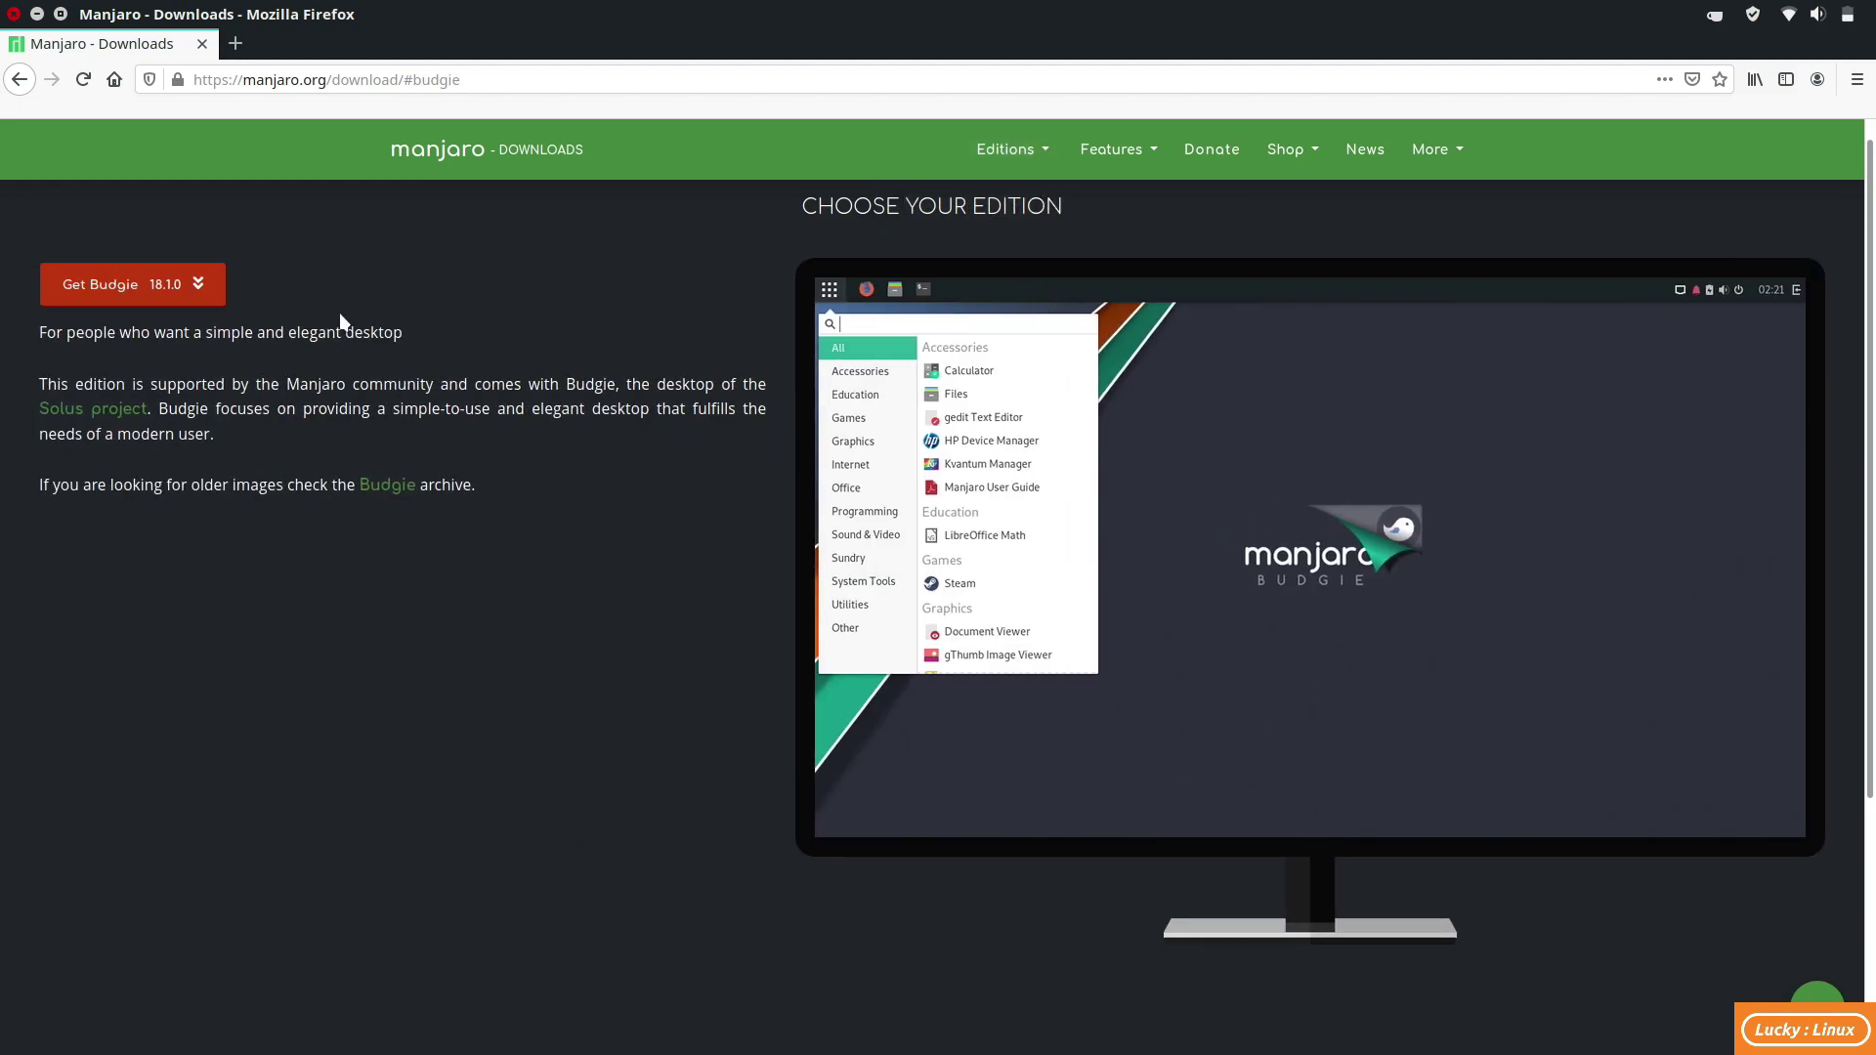
{"action": "left_click", "coordinate": [1012, 149]}
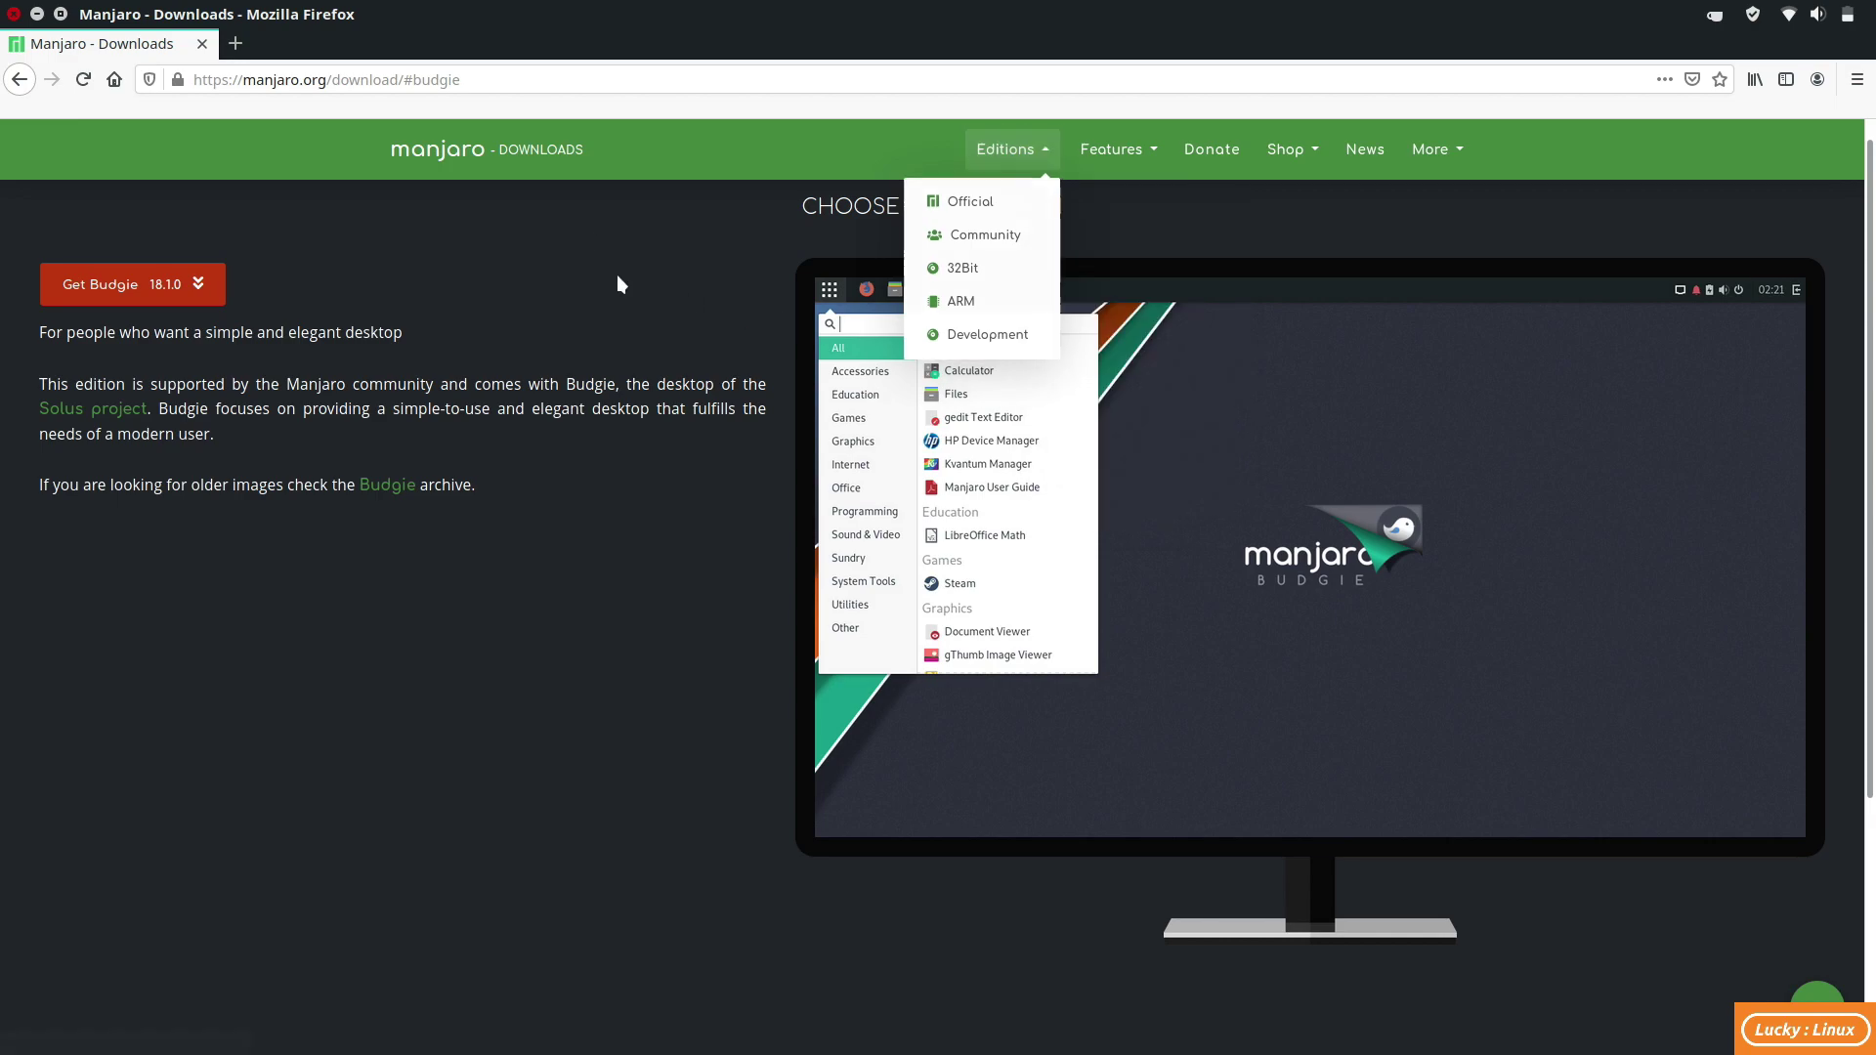
- Open a new empty Firefox tab
{"action": "left_click", "coordinate": [236, 45]}
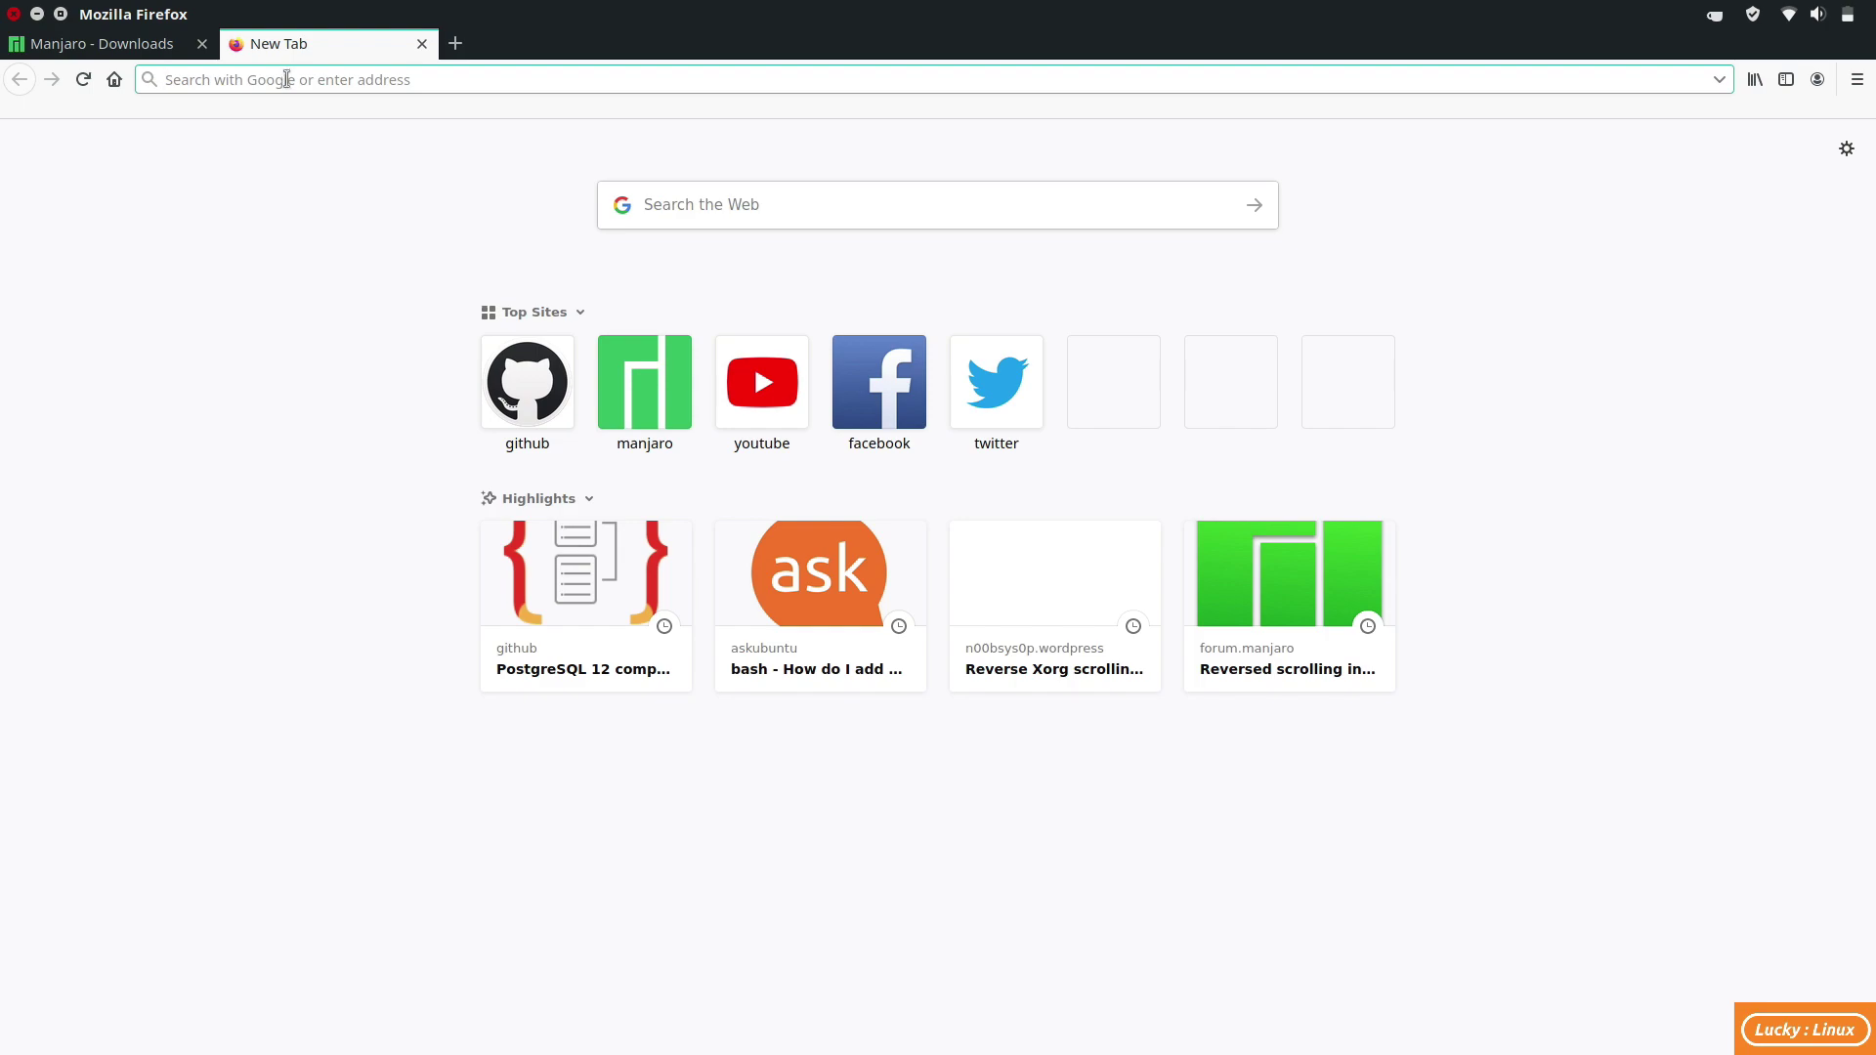
{"action": "type", "text": "manjaro "}
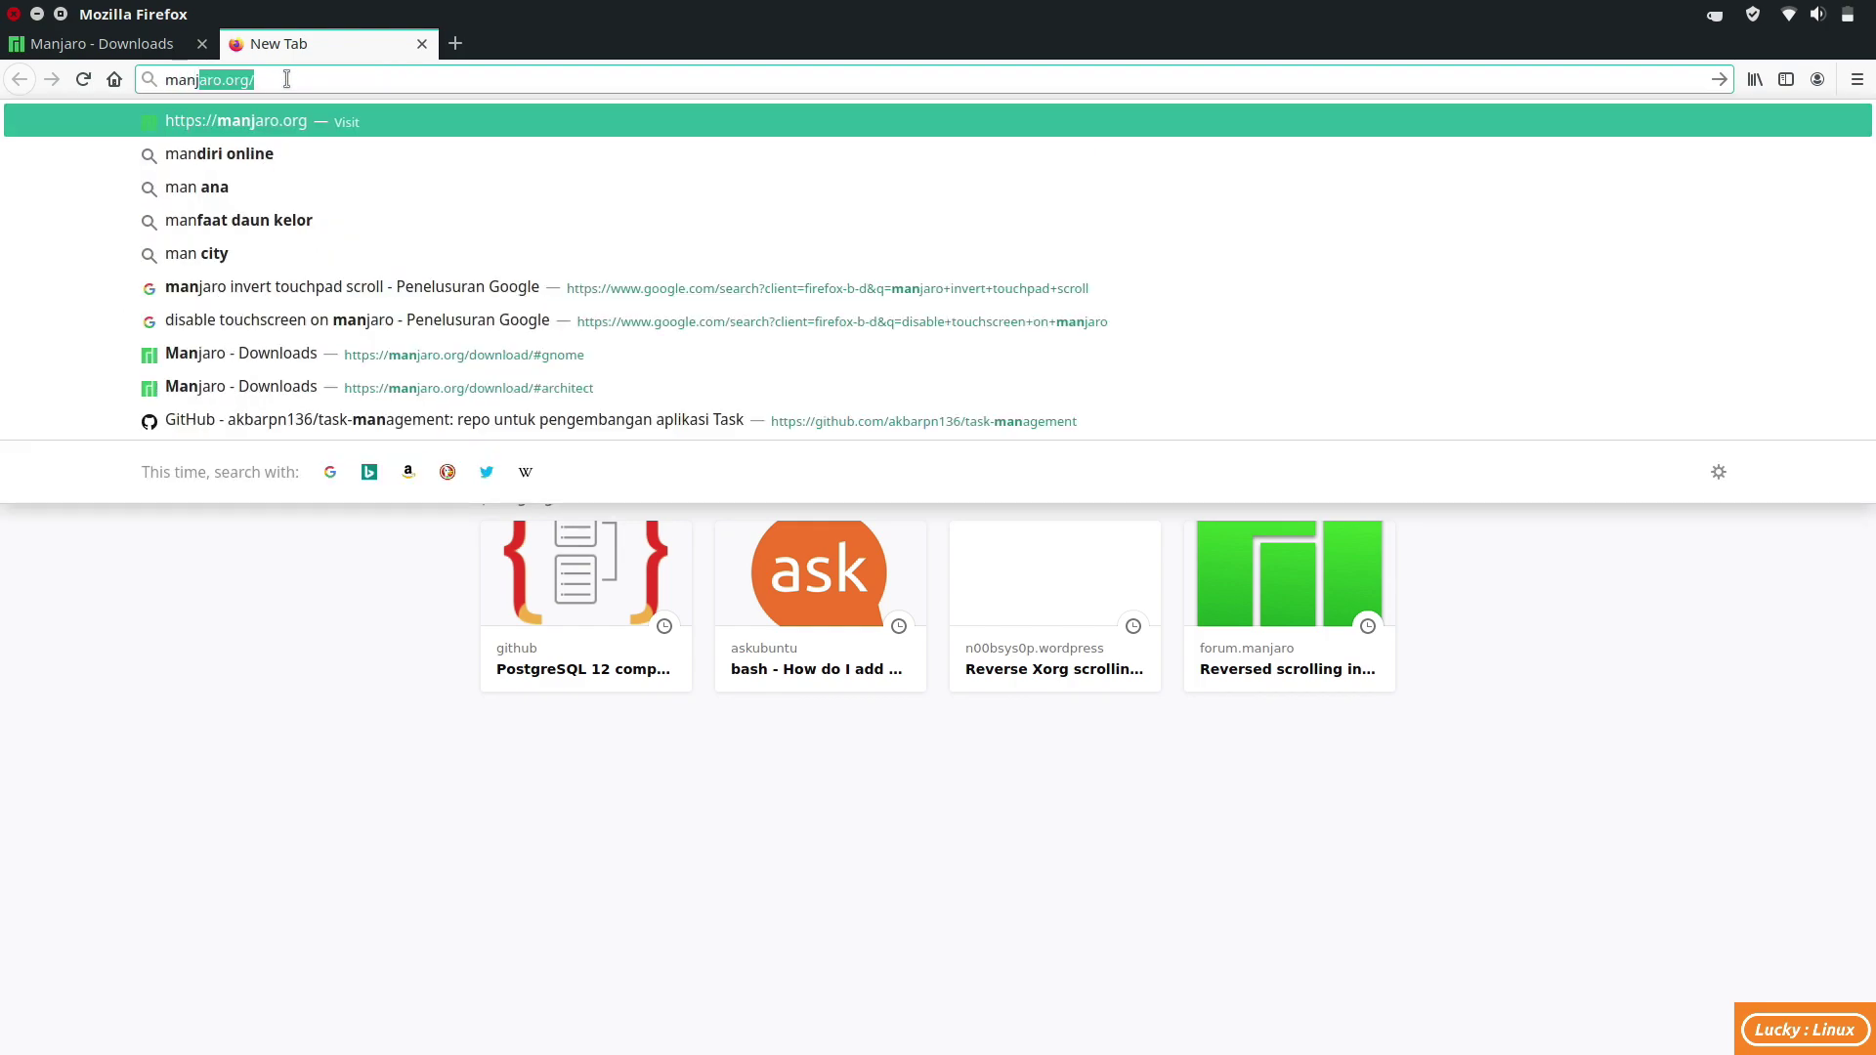
{"action": "type", "text": "deepin"}
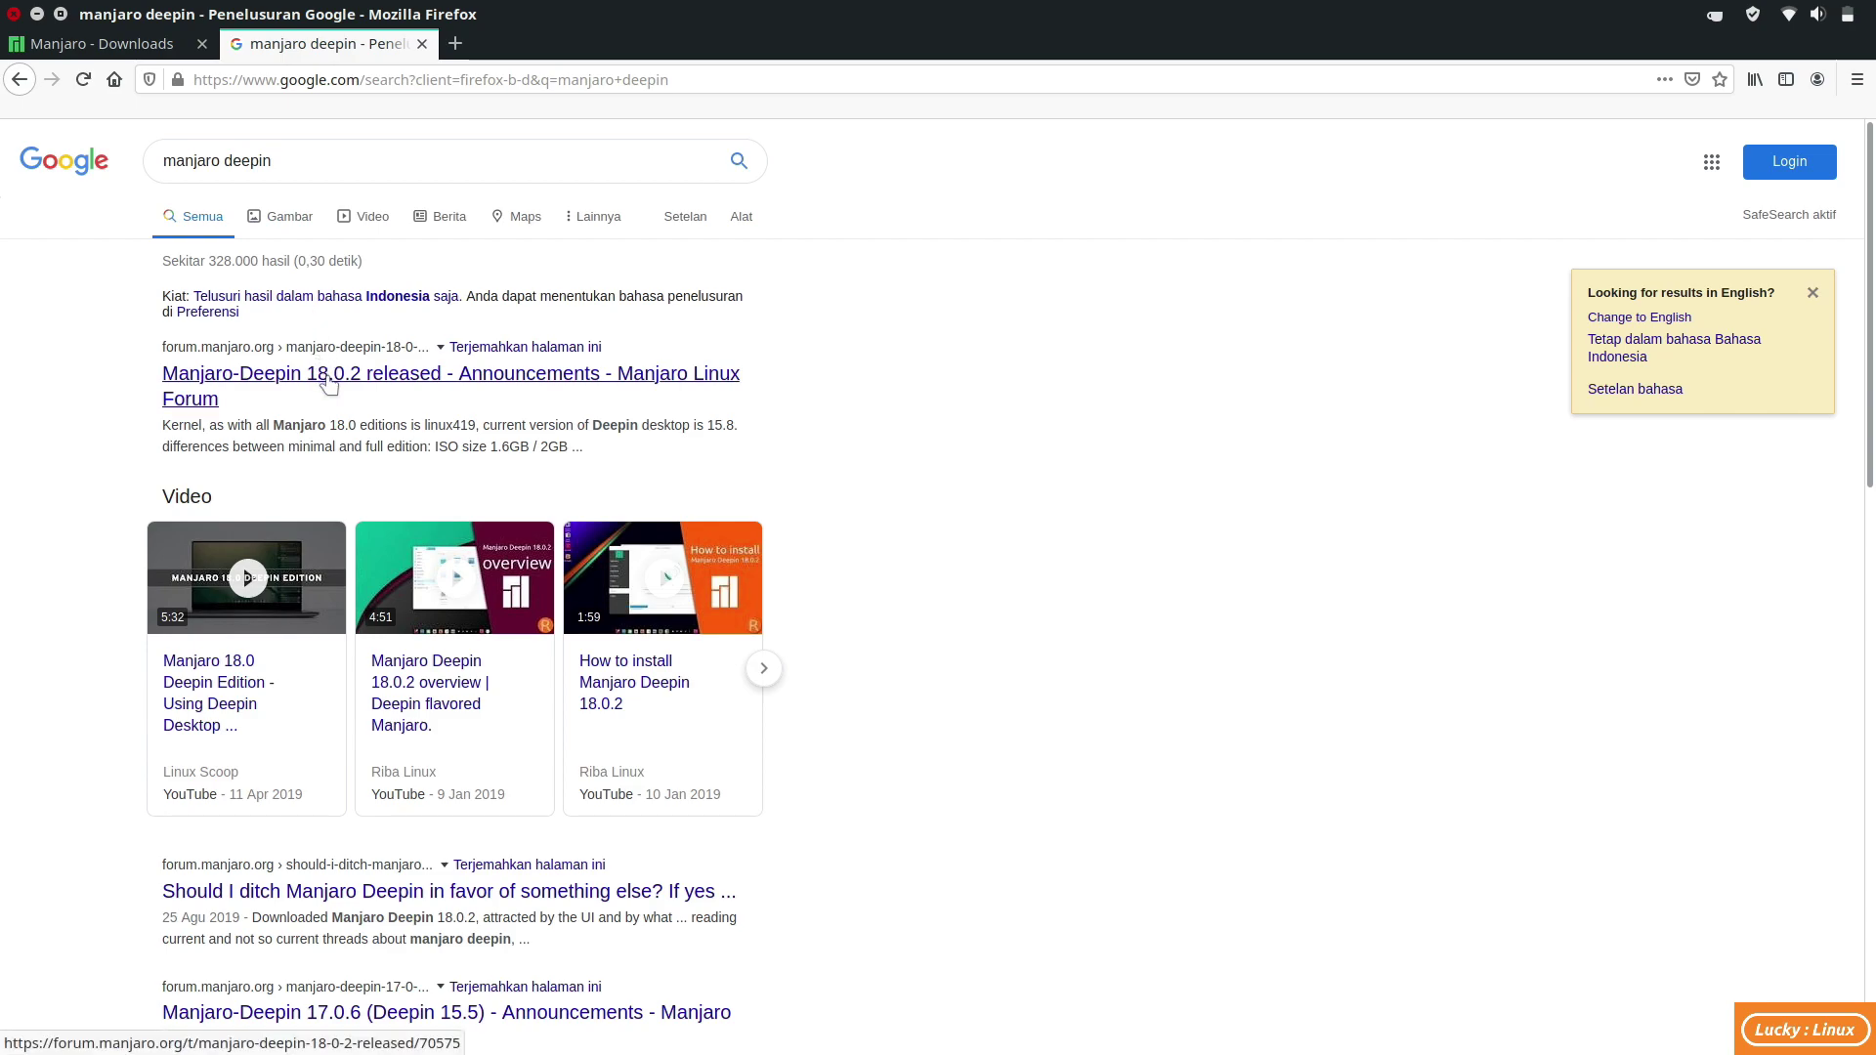
- Open the 'Manjaro-Deepin 18.0.2 released' thread, follow its direct full-edition link, and close the search tips
{"action": "left_click", "coordinate": [332, 384]}
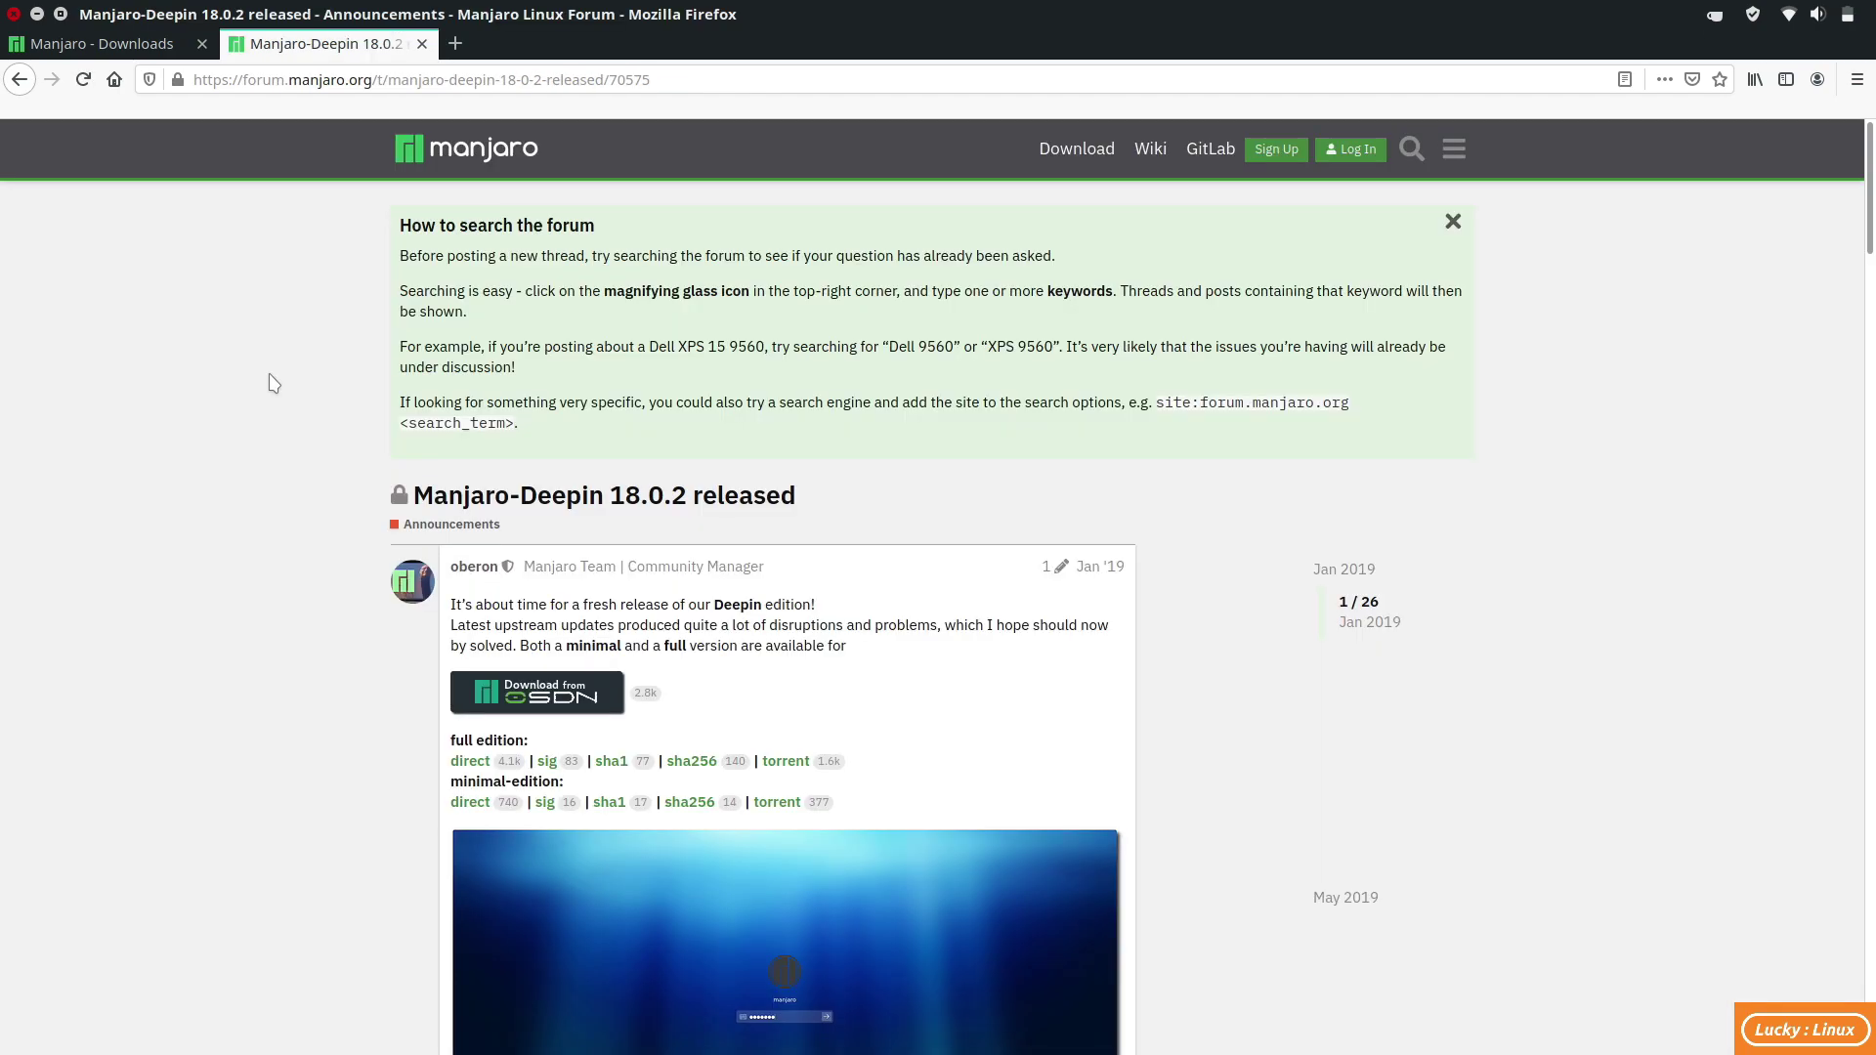
{"action": "scroll", "coordinate": [271, 383], "scroll_direction": "down", "scroll_amount": 4}
{"action": "scroll", "coordinate": [272, 382], "scroll_direction": "down", "scroll_amount": 1}
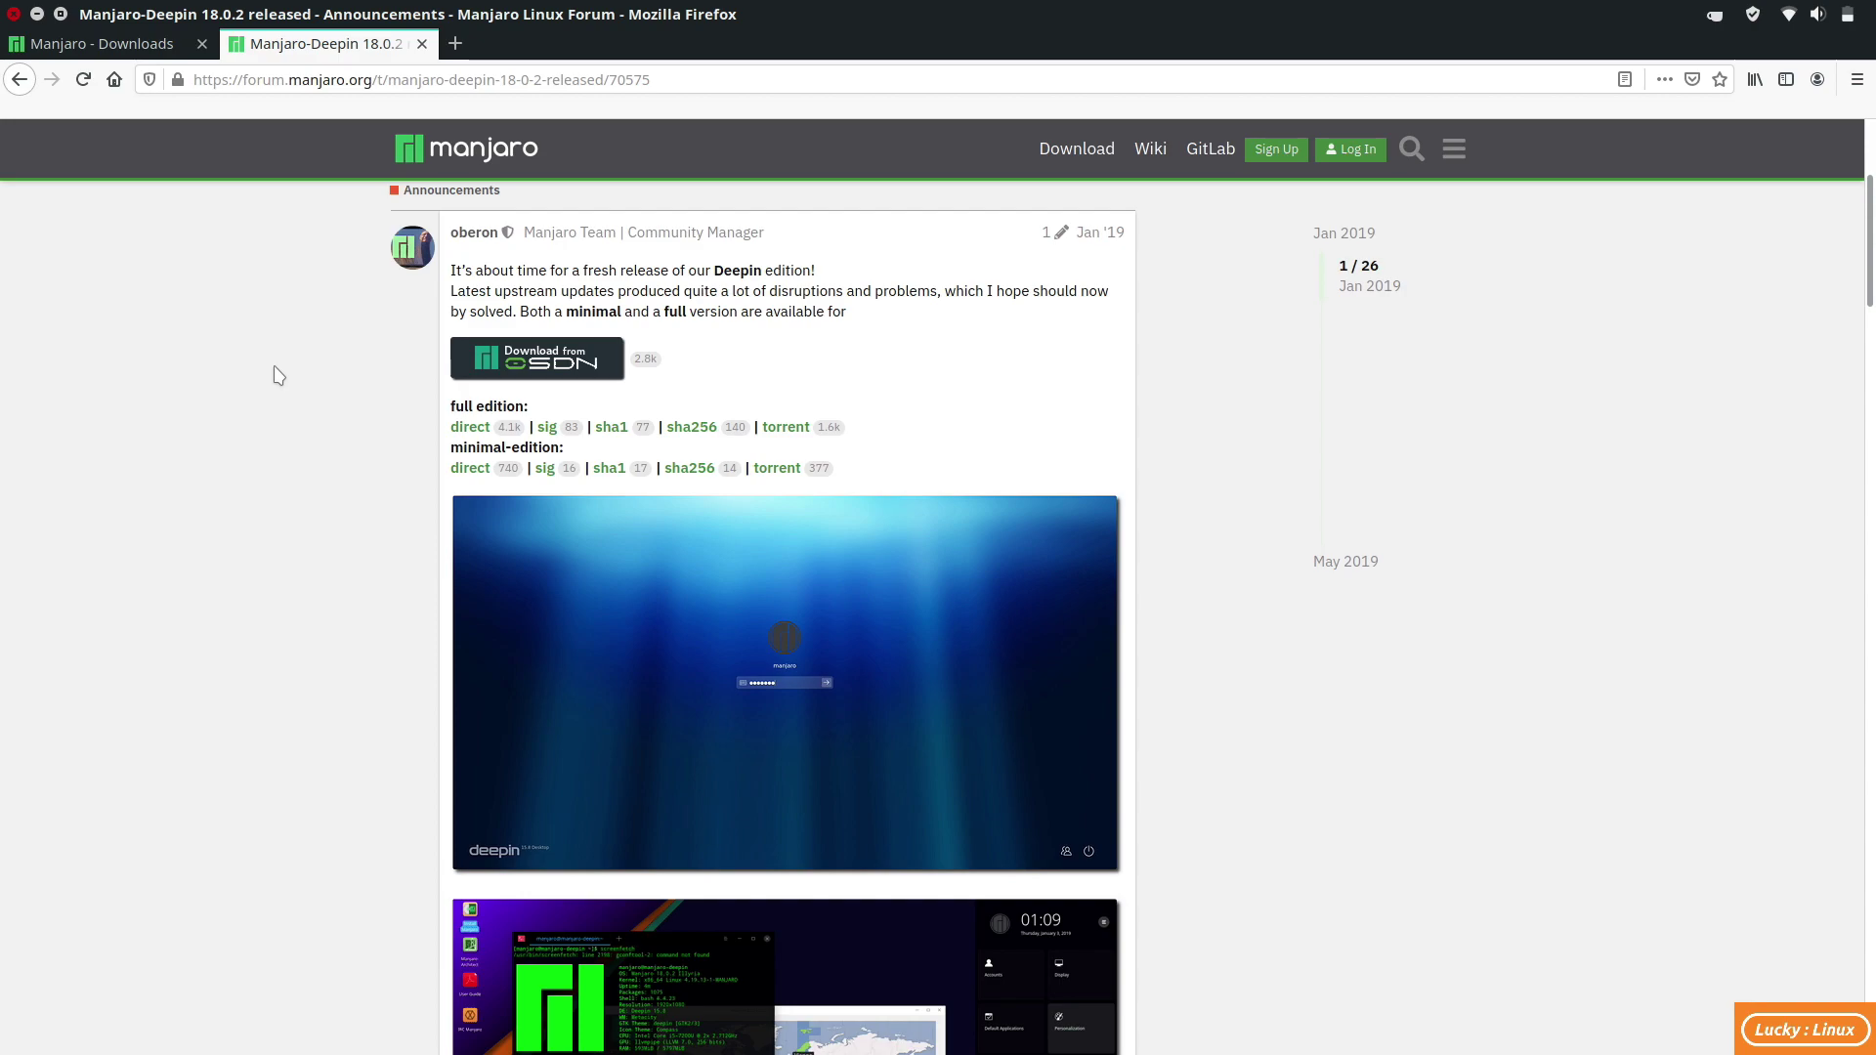
{"action": "scroll", "coordinate": [277, 375], "scroll_direction": "up", "scroll_amount": 5}
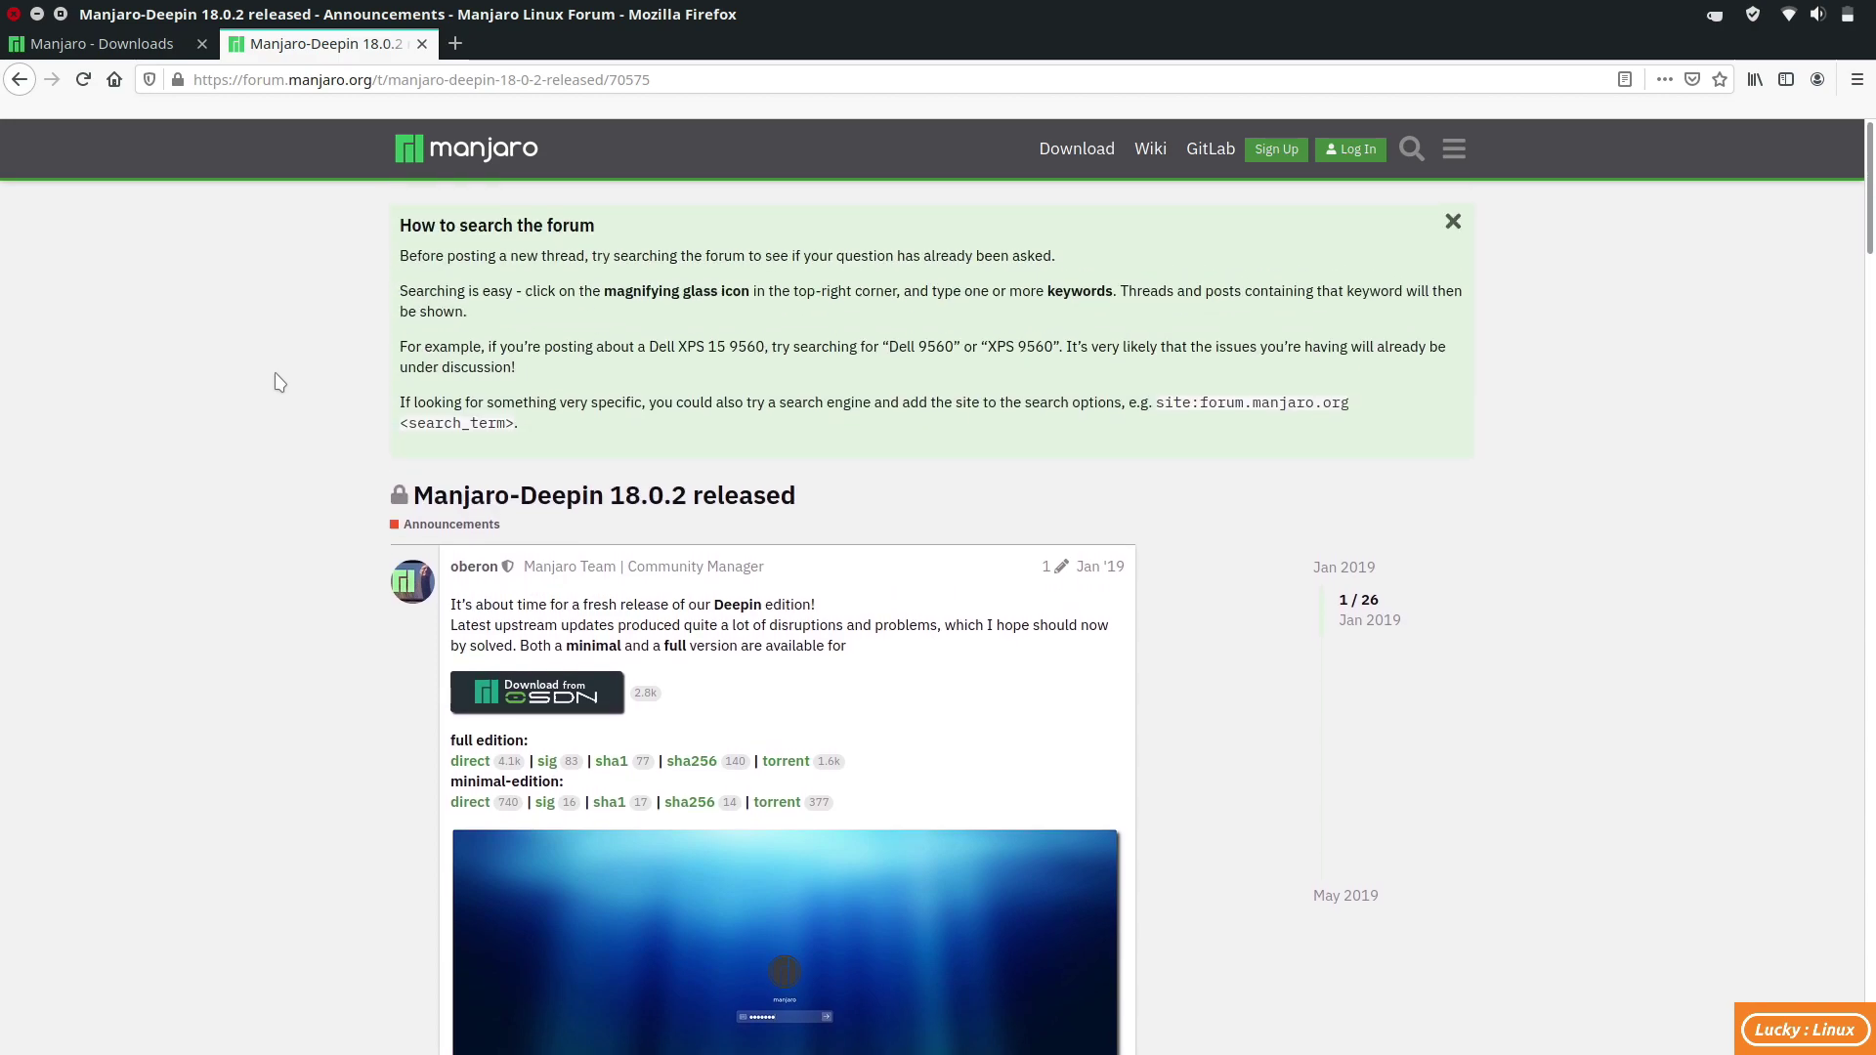
{"action": "scroll", "coordinate": [277, 381], "scroll_direction": "down", "scroll_amount": 5}
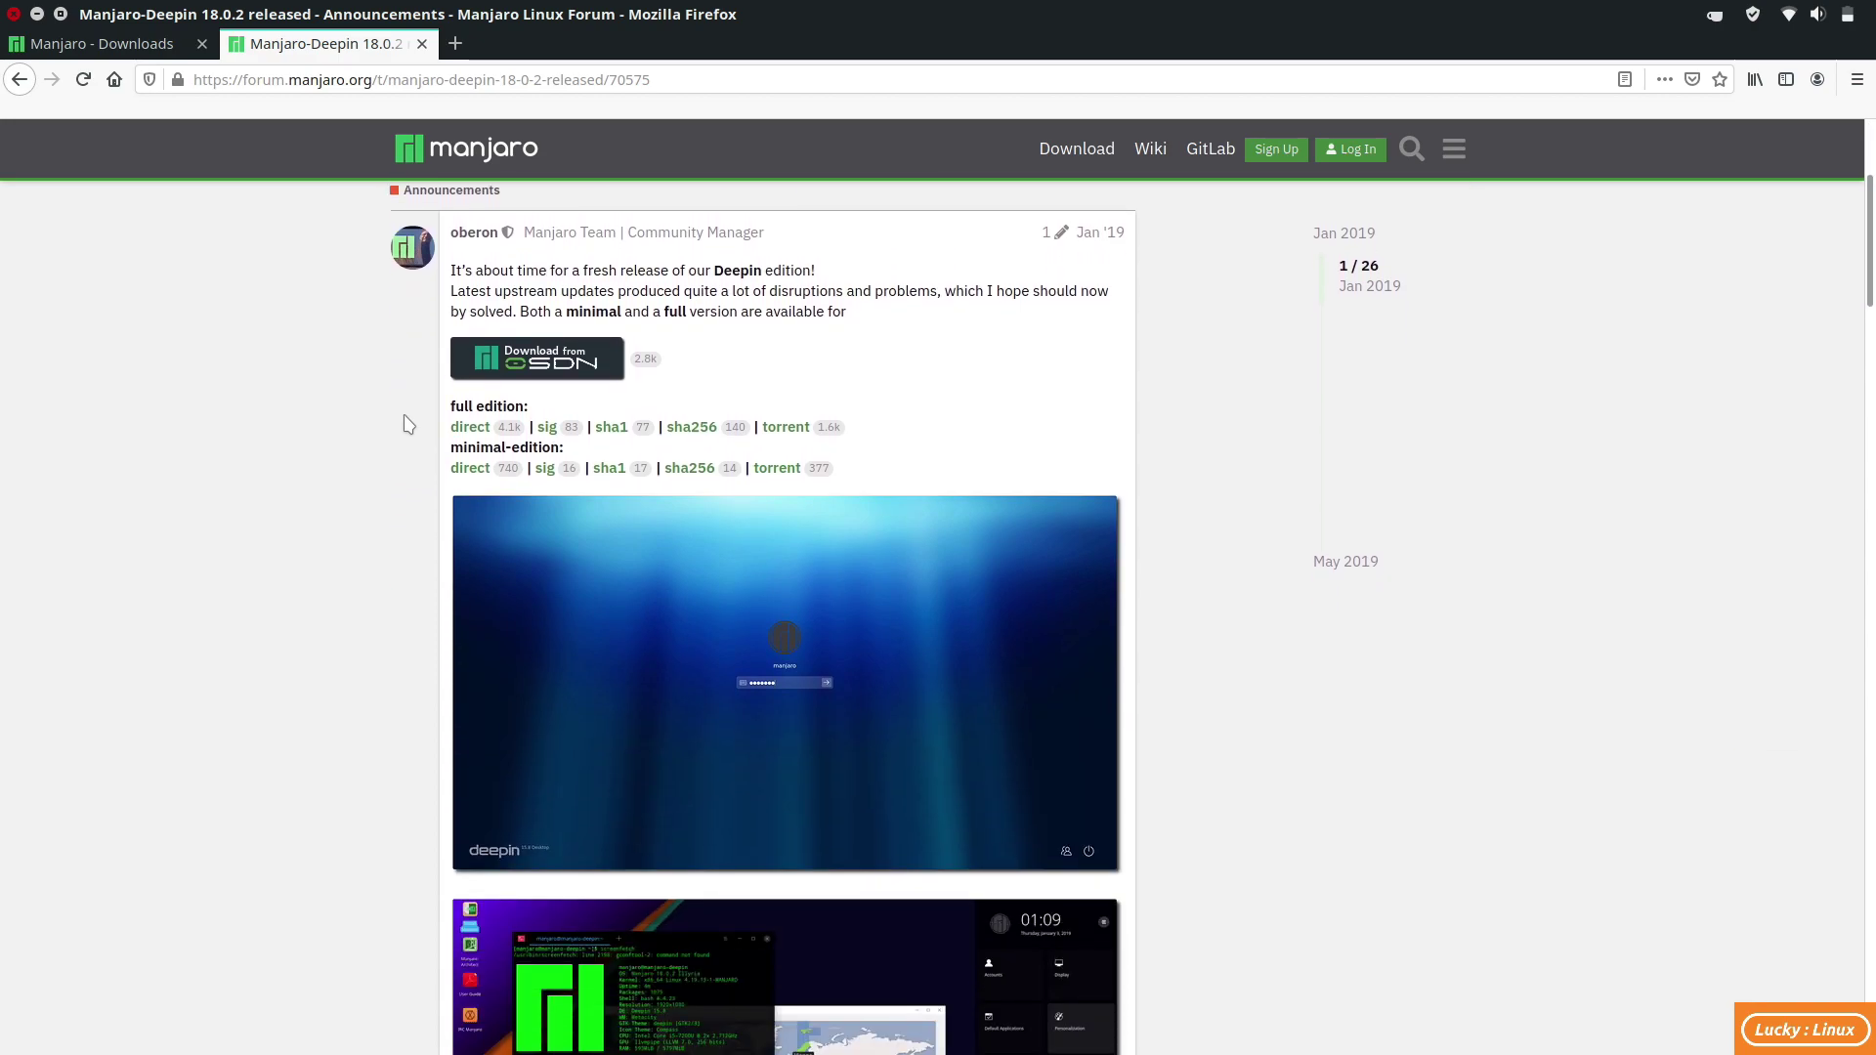
{"action": "scroll", "coordinate": [277, 381], "scroll_direction": "up", "scroll_amount": 4}
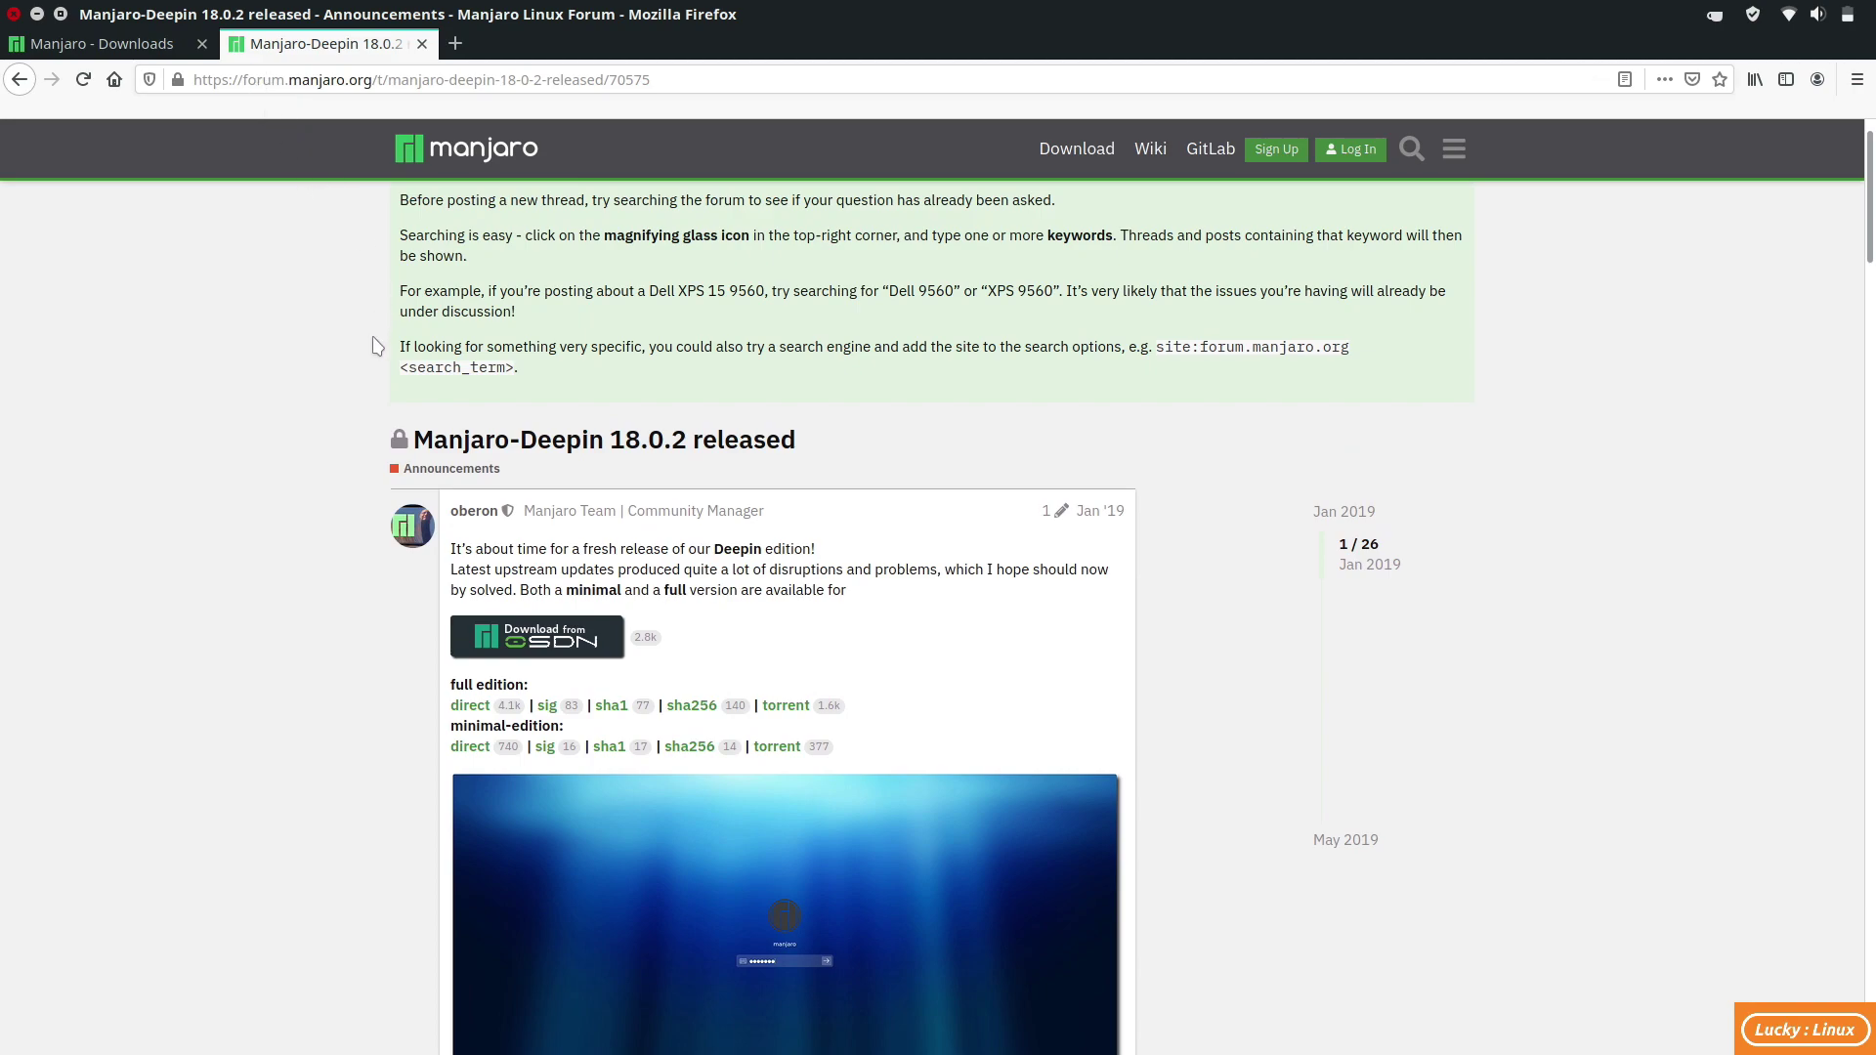
{"action": "scroll", "coordinate": [374, 574], "scroll_direction": "down", "scroll_amount": 3}
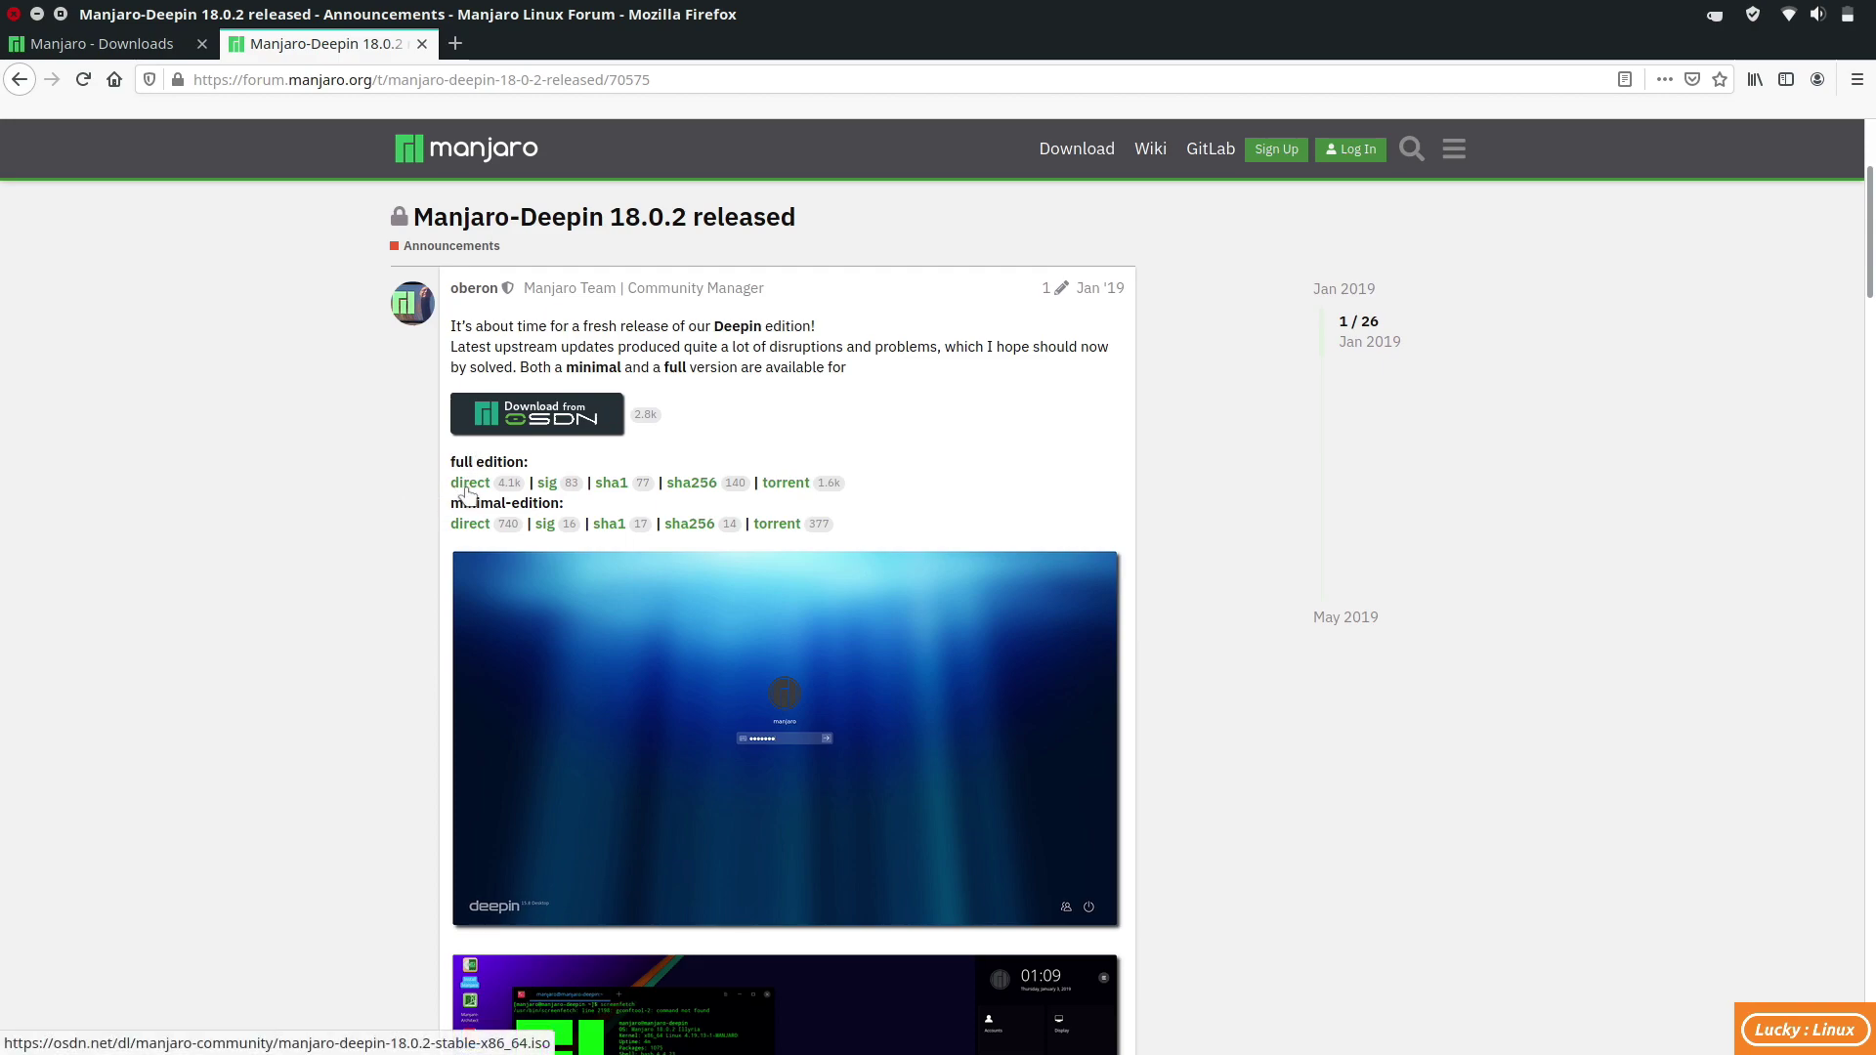
{"action": "left_click", "coordinate": [466, 485]}
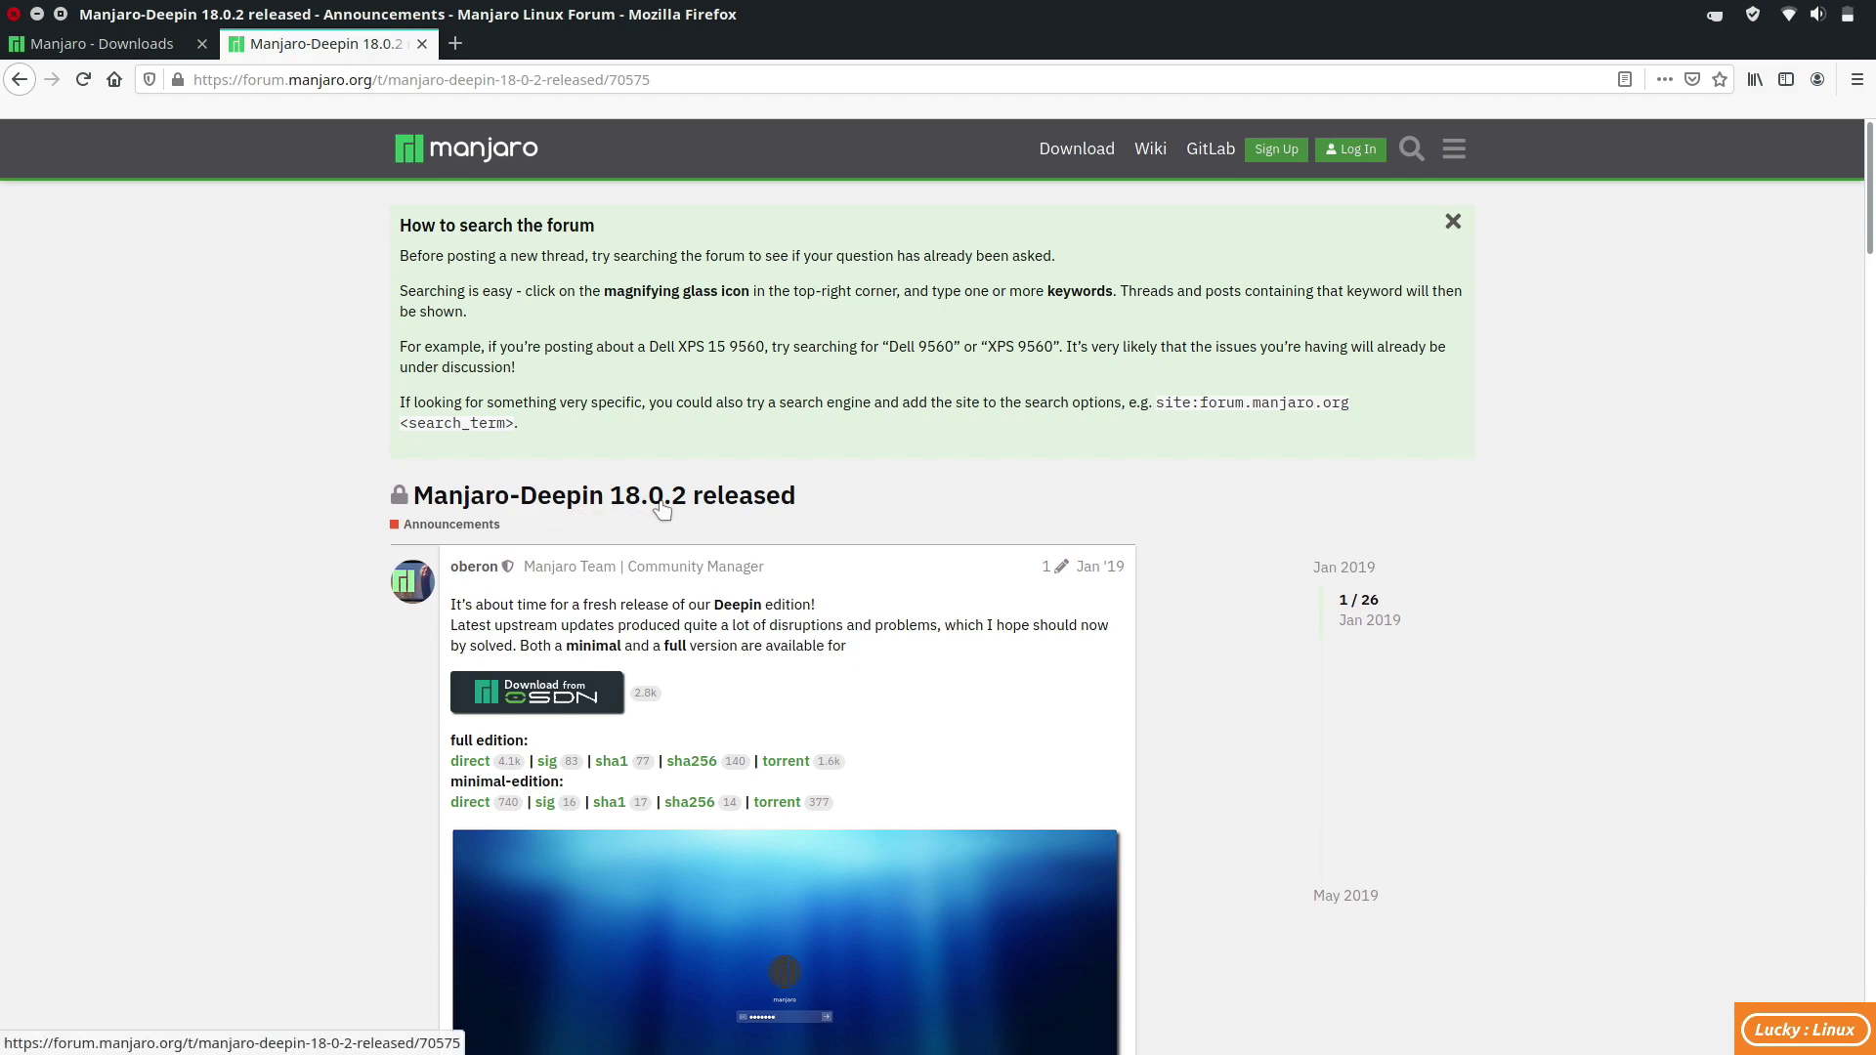
{"action": "scroll", "coordinate": [176, 726], "scroll_direction": "down", "scroll_amount": 5}
{"action": "scroll", "coordinate": [265, 733], "scroll_direction": "up", "scroll_amount": 5}
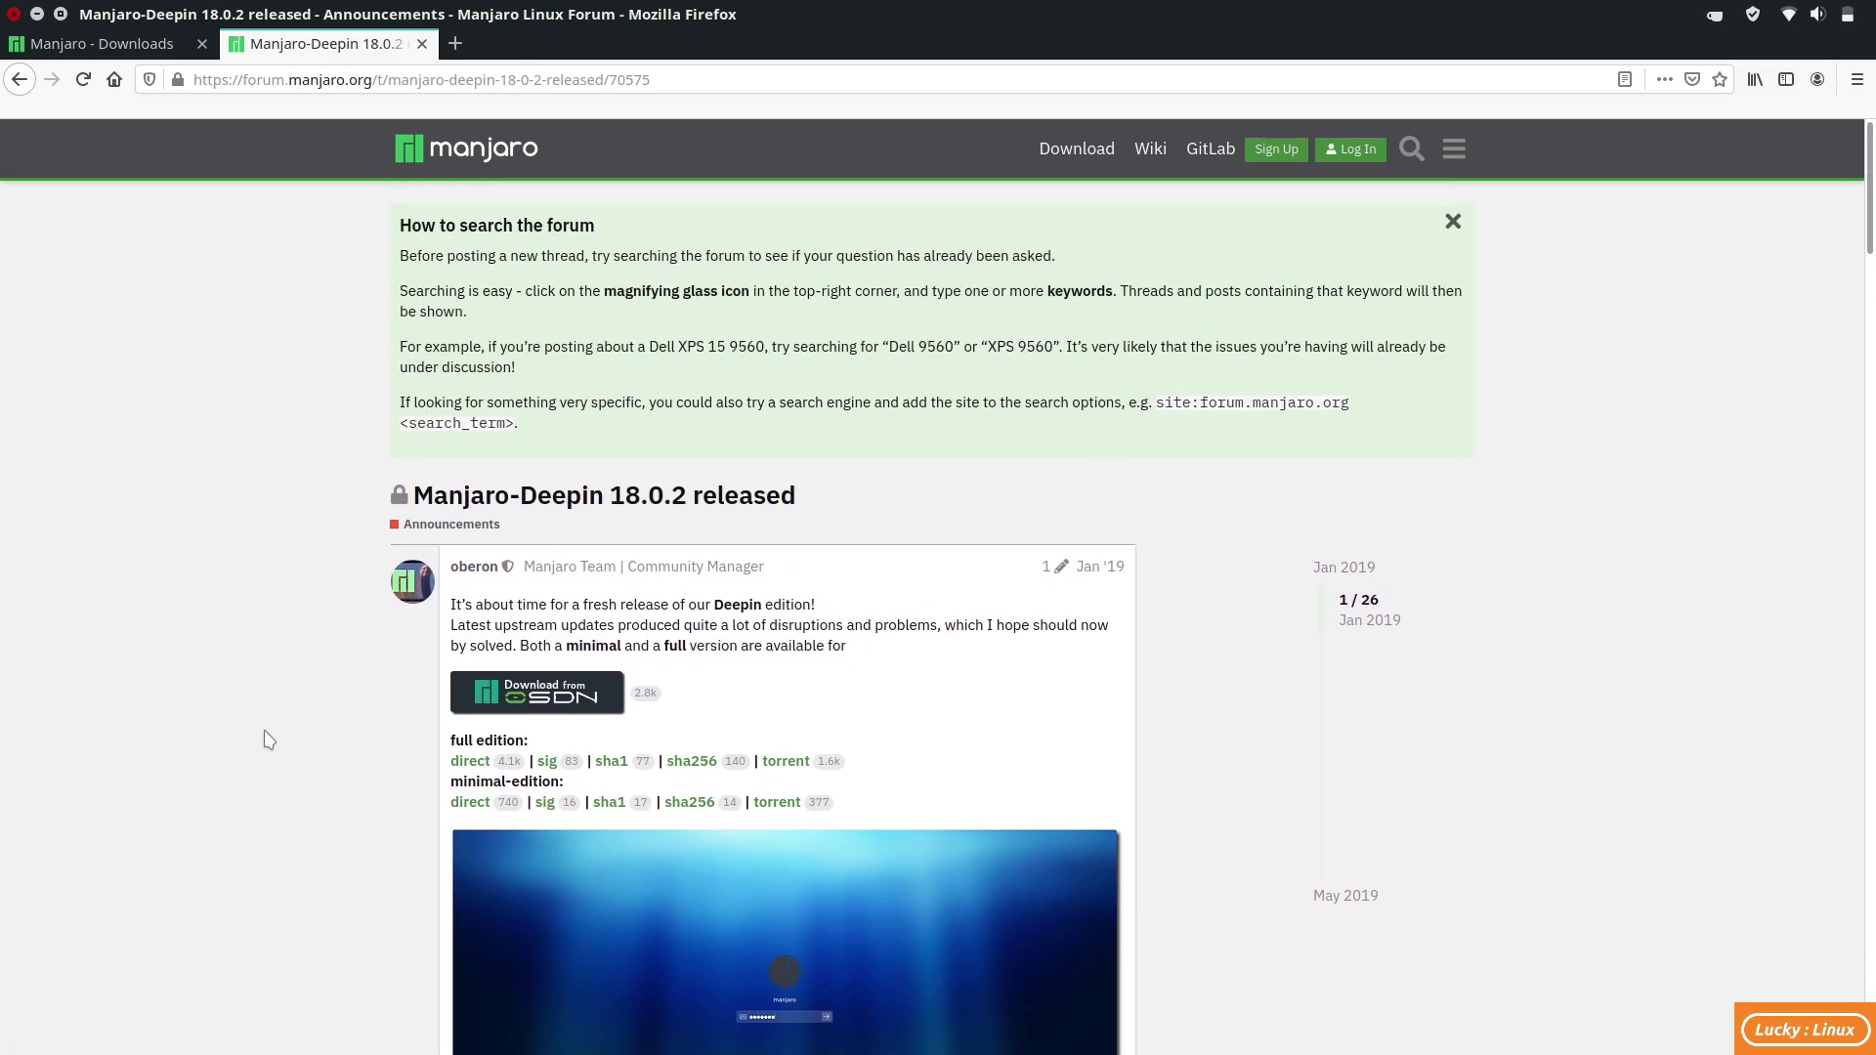
{"action": "left_click", "coordinate": [1453, 221]}
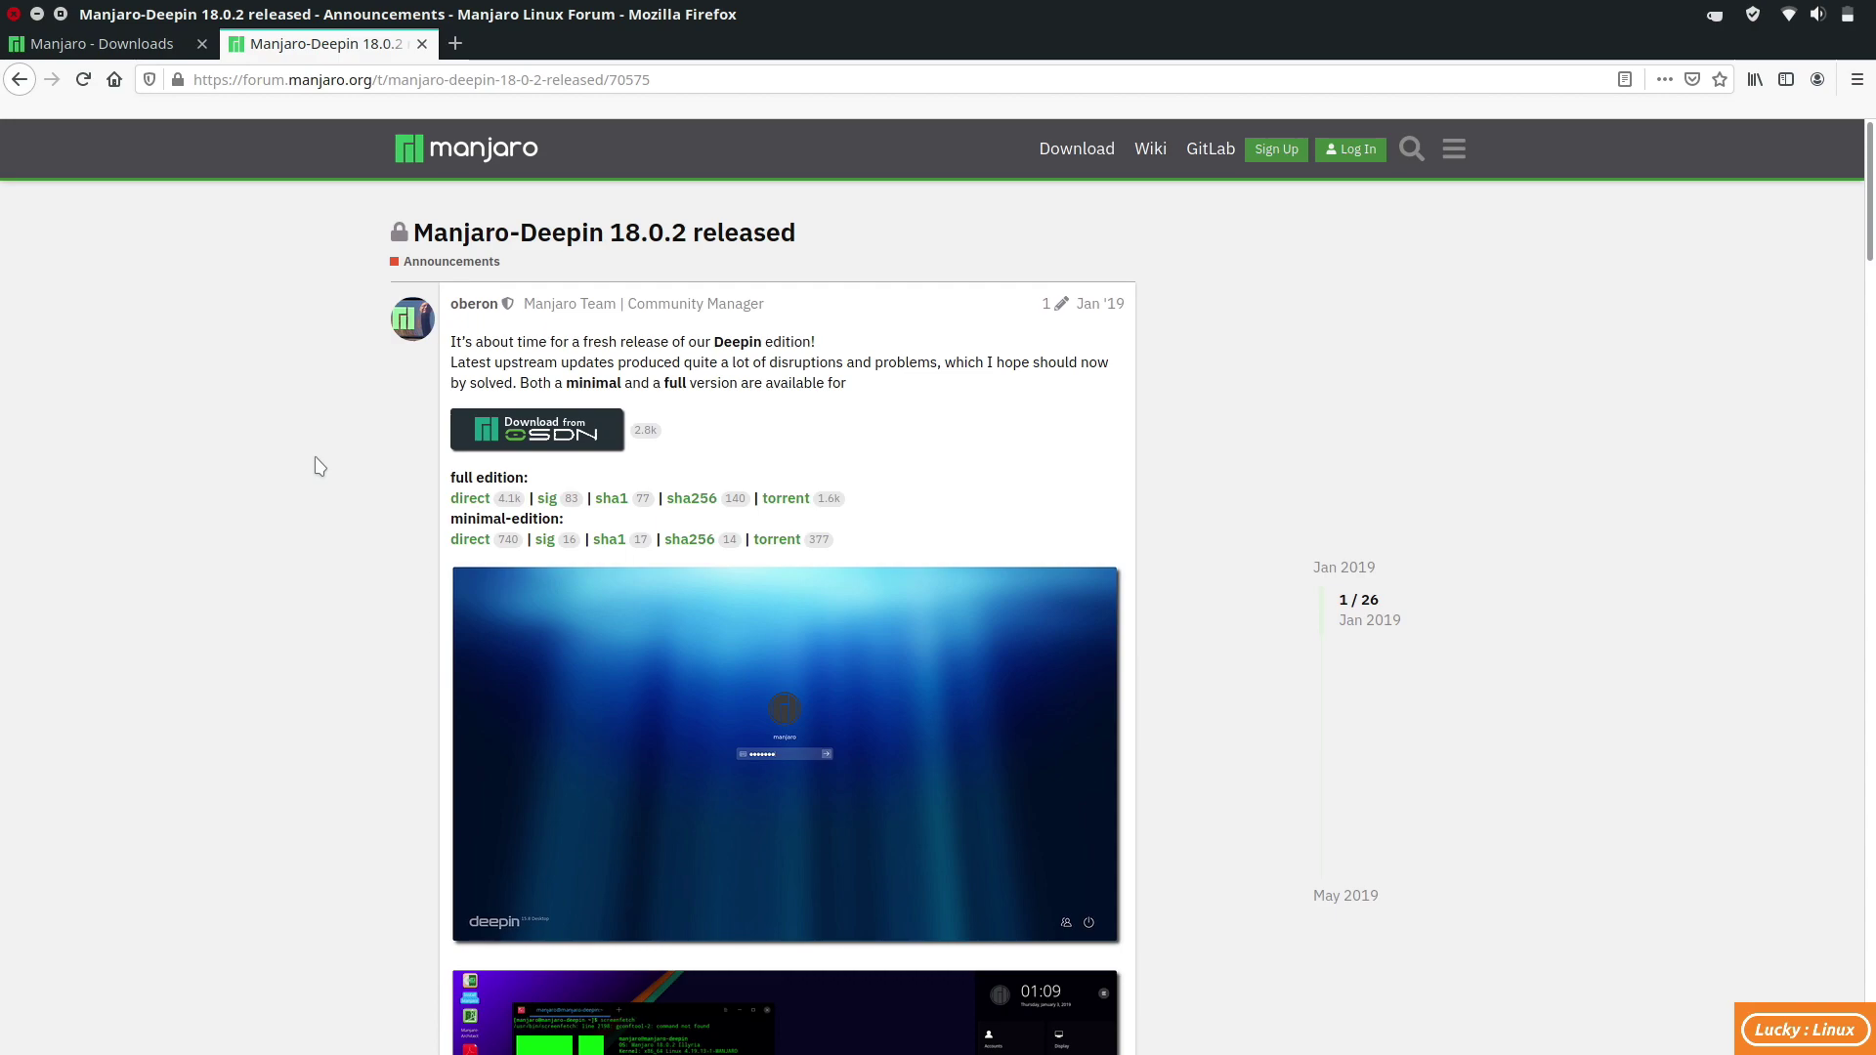
- Switch to the Manjaro Downloads tab on the Raspberry Pi 4 KDE Plasma edition and close the editions menu
{"action": "key", "text": "ctrl+Tab"}
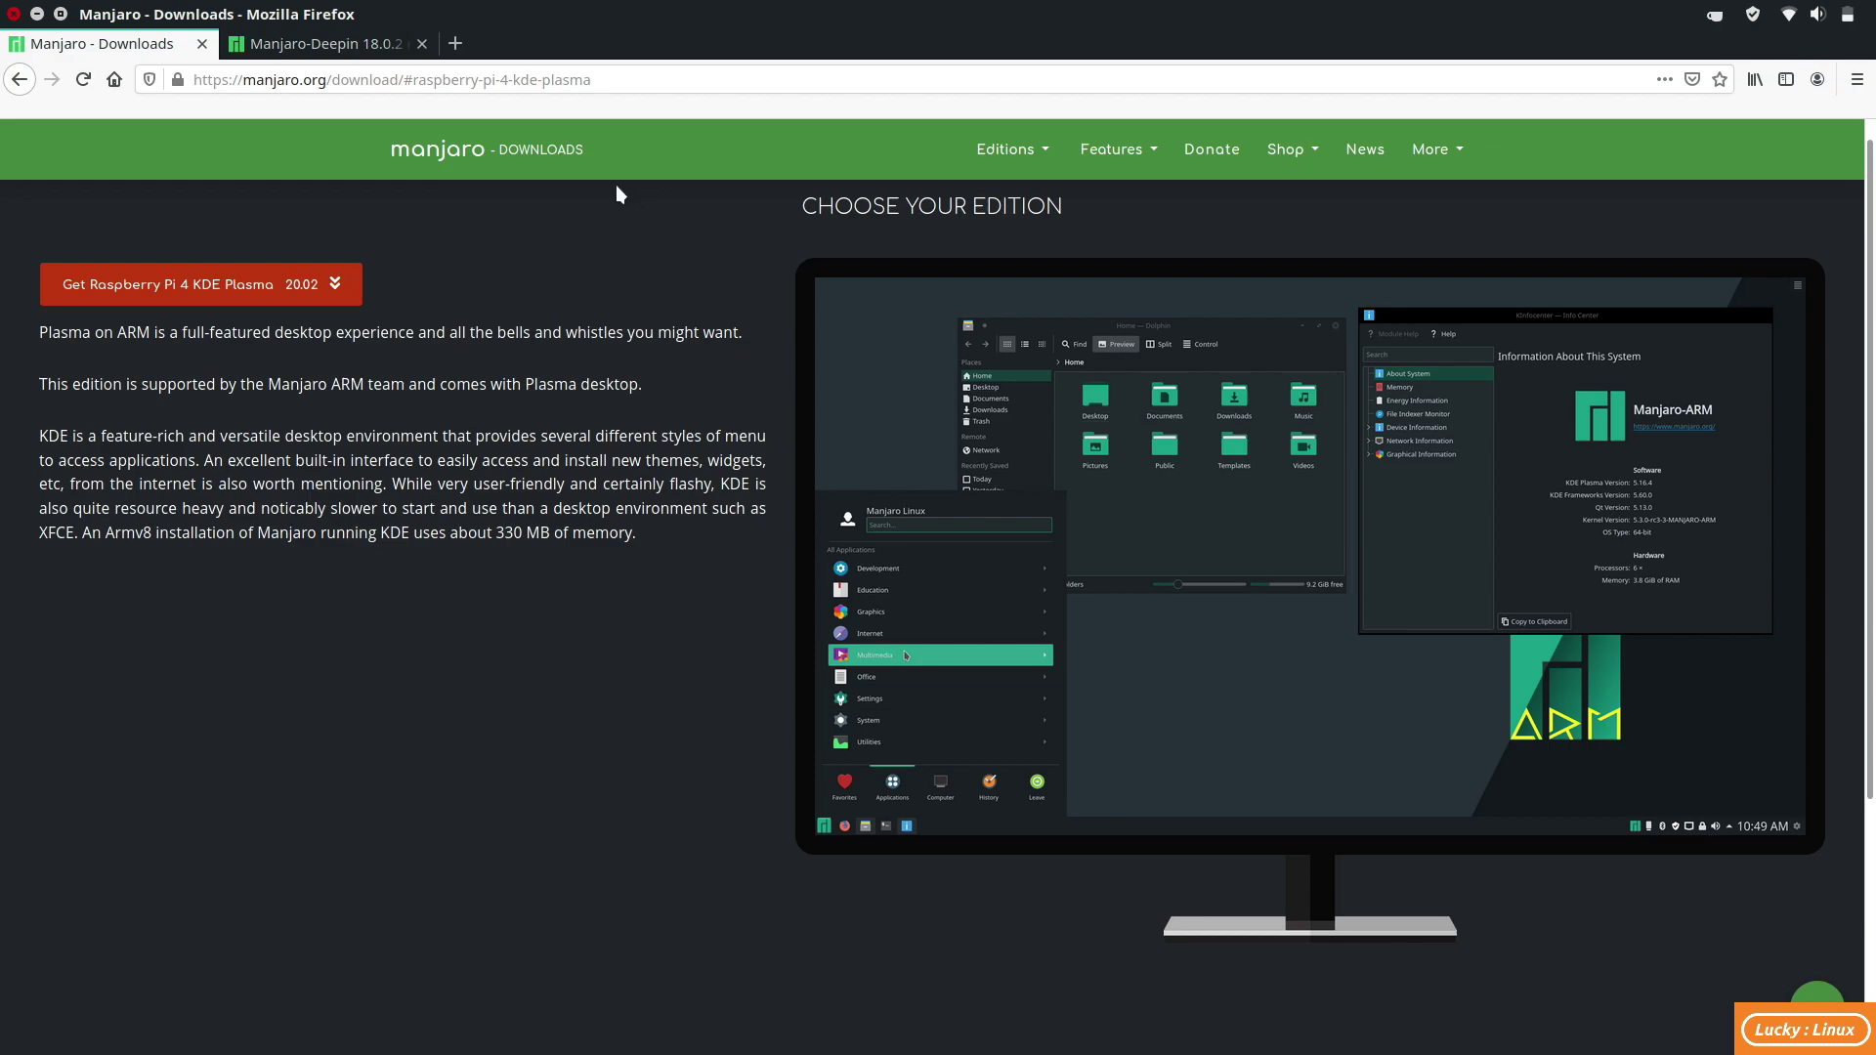
{"action": "left_click", "coordinate": [1012, 148]}
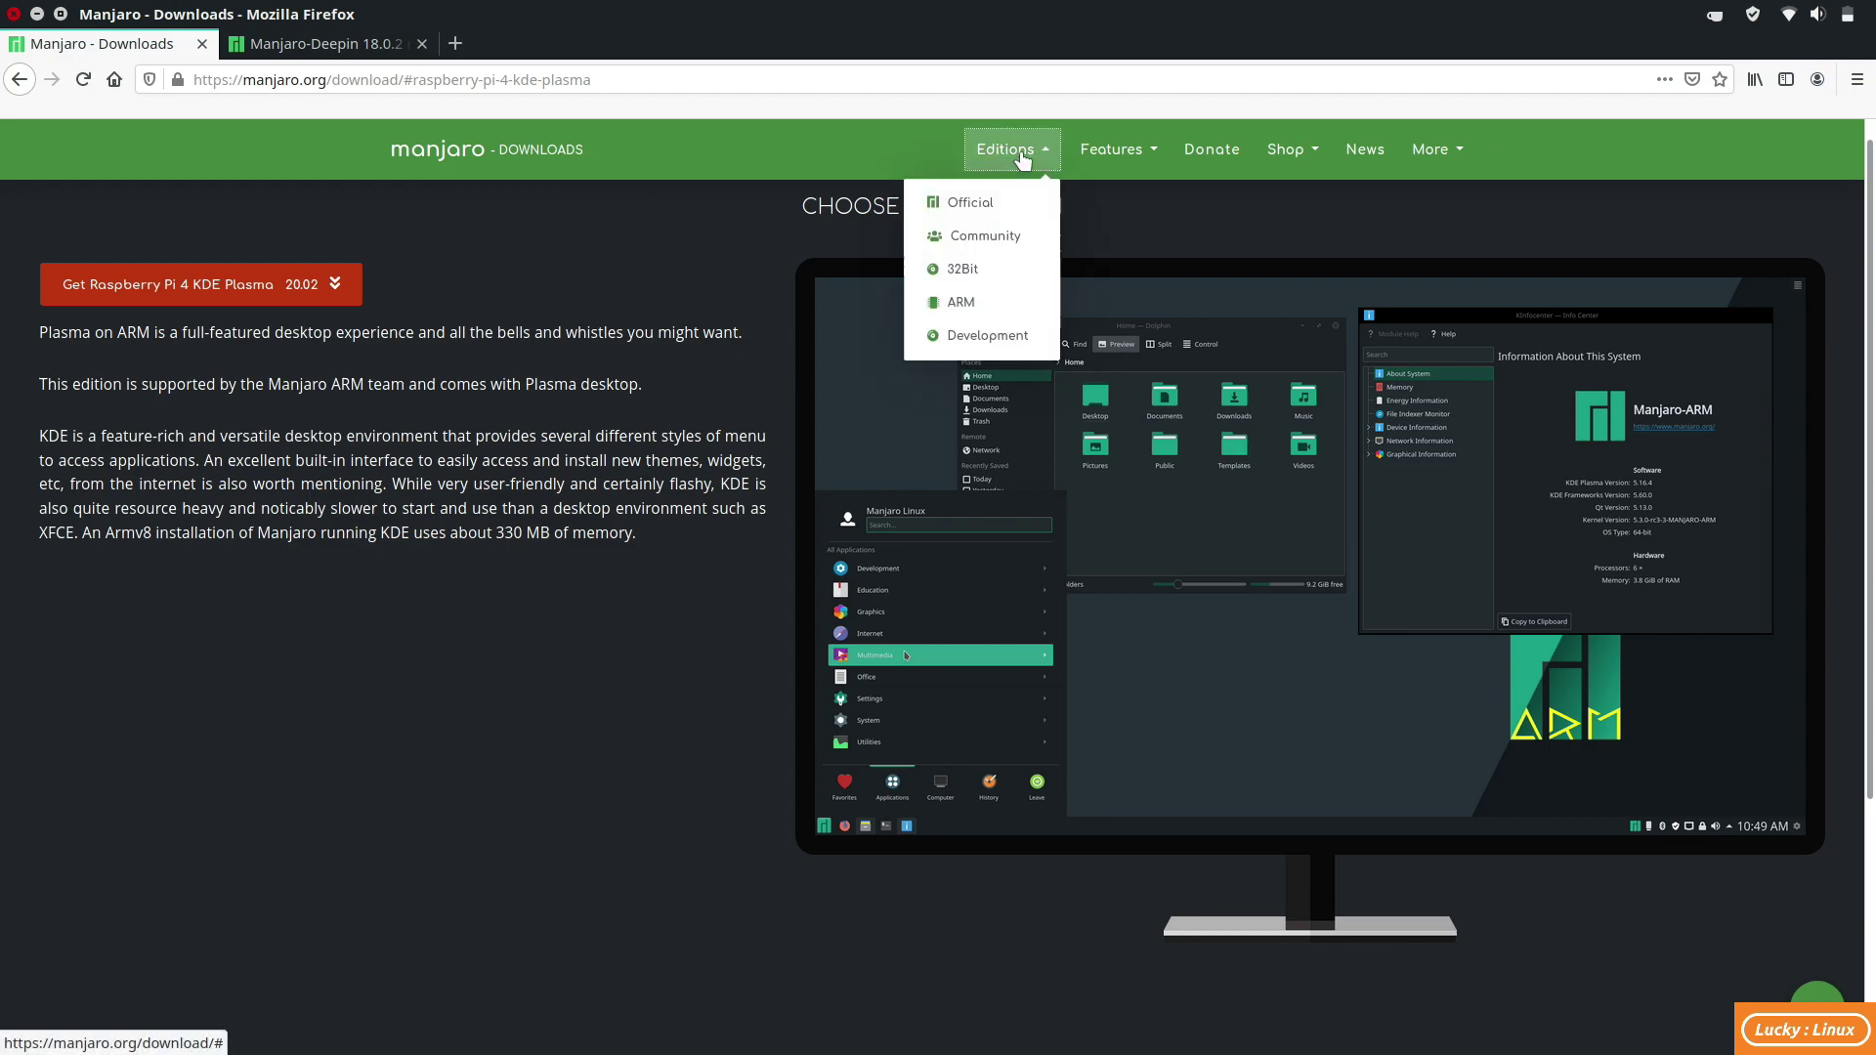
{"action": "mouse_move", "coordinate": [962, 303]}
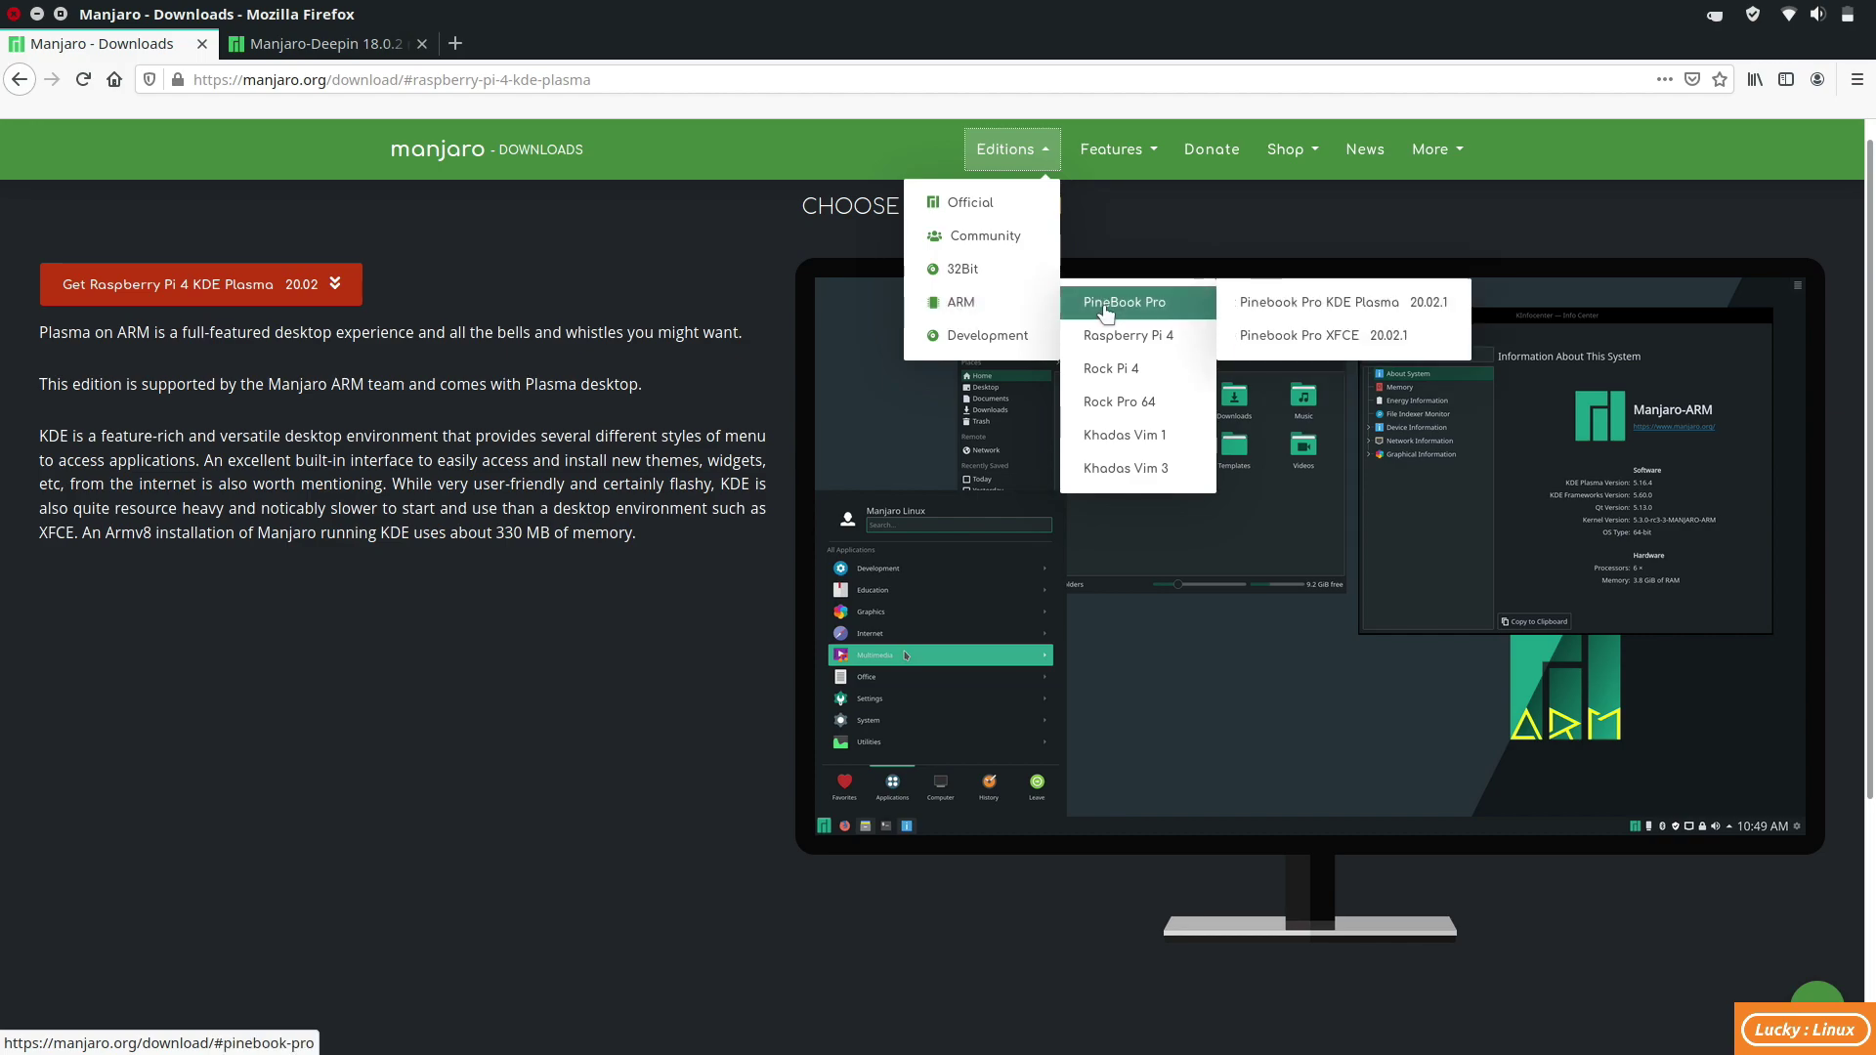
{"action": "mouse_move", "coordinate": [1128, 336]}
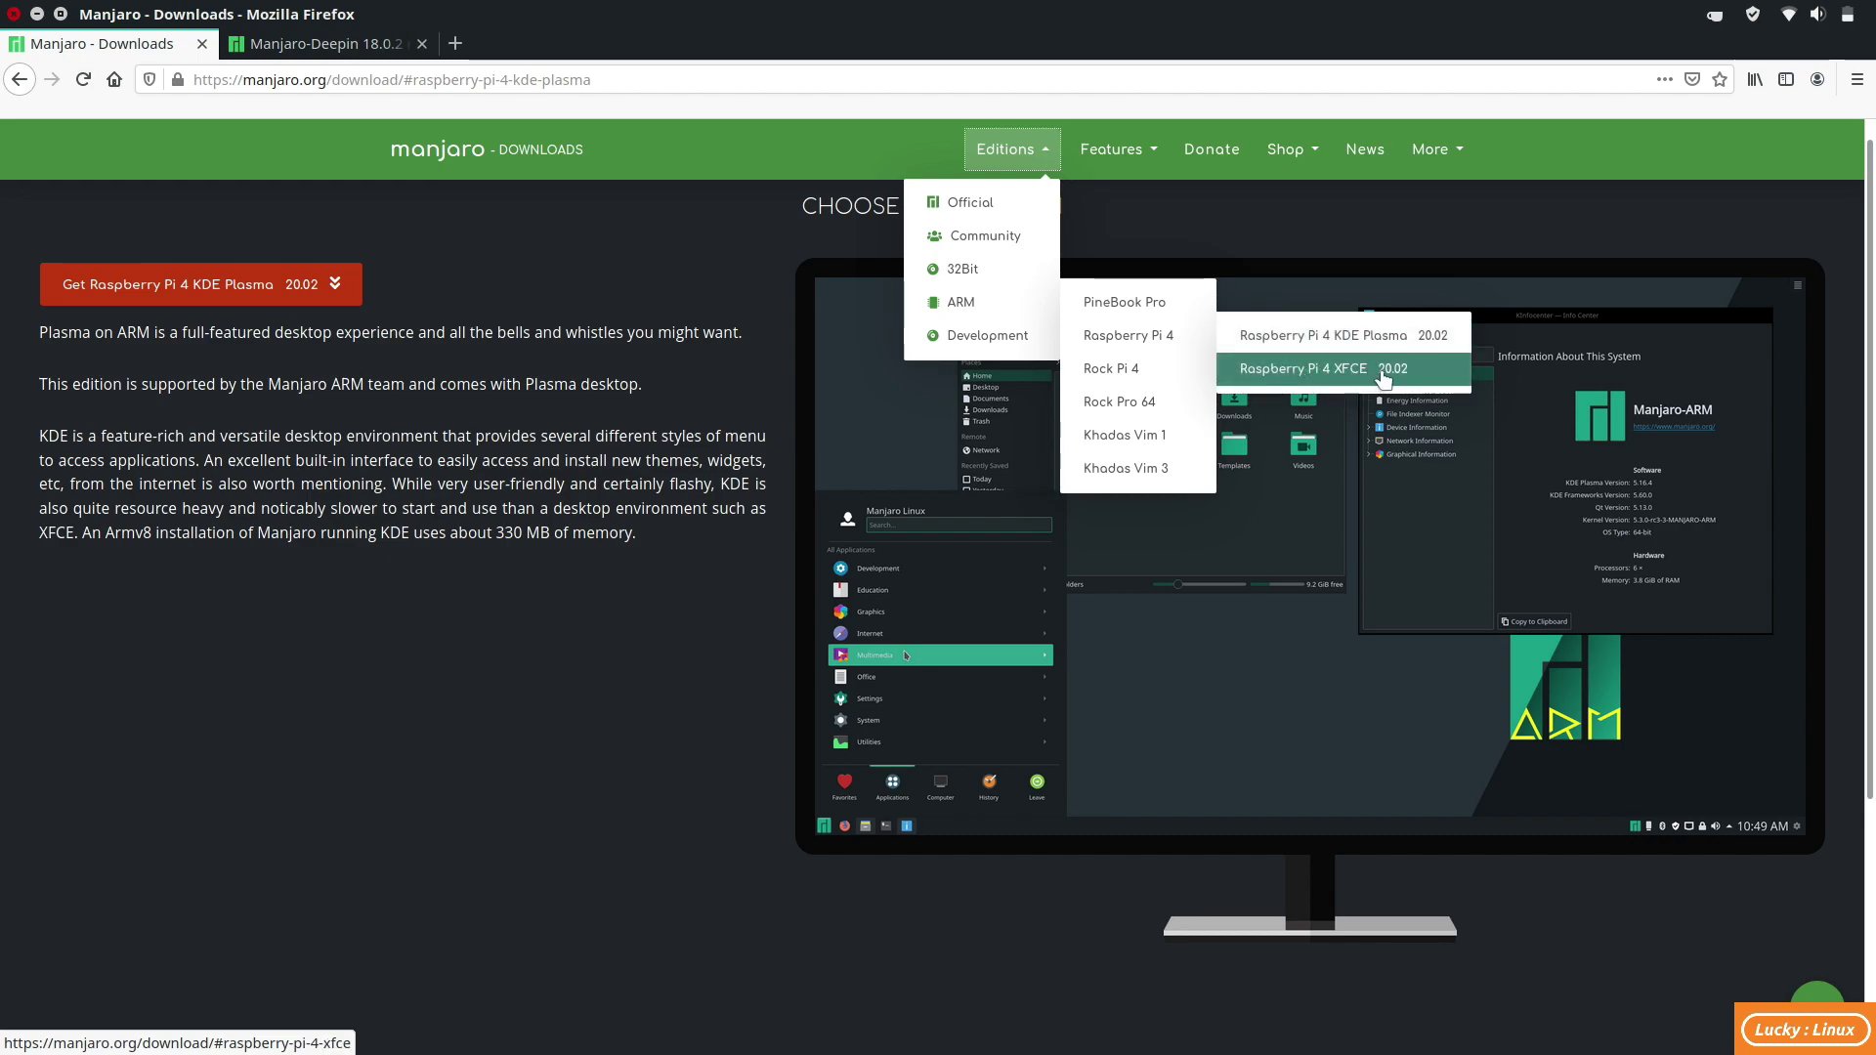
{"action": "left_click", "coordinate": [371, 375]}
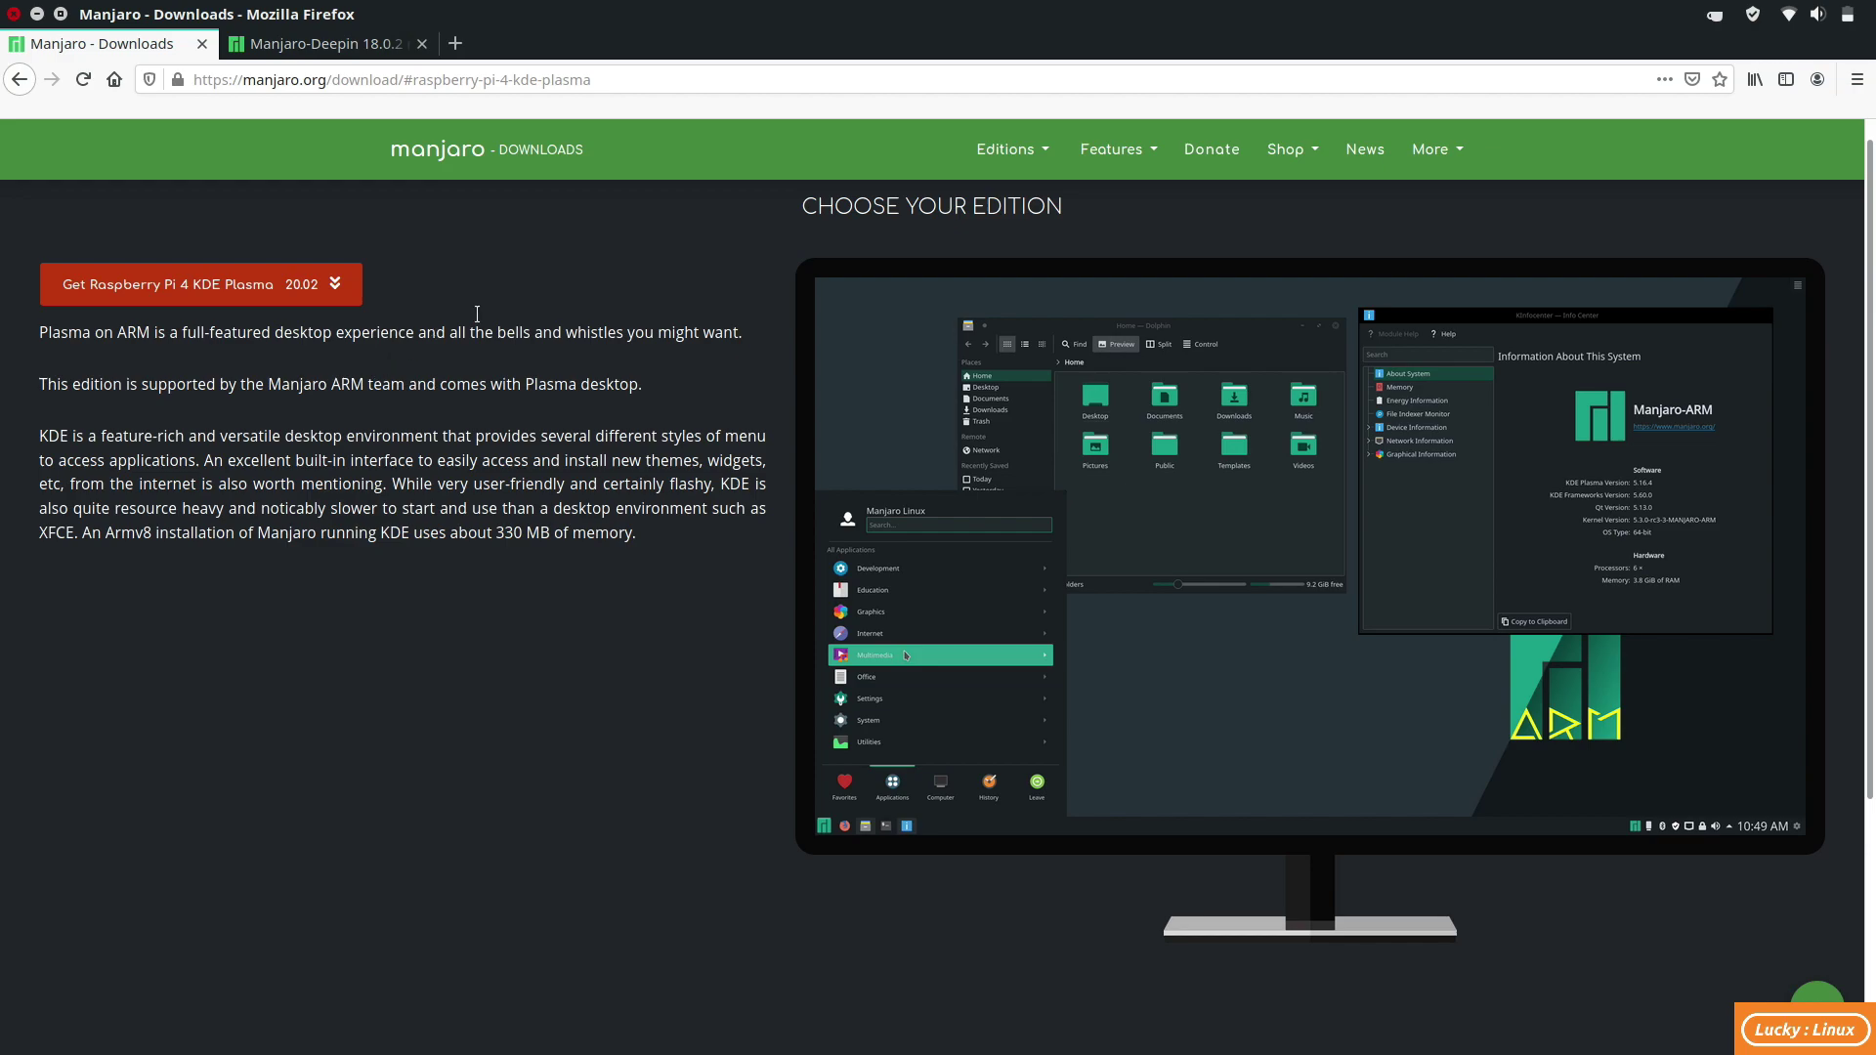
{"action": "left_click", "coordinate": [1002, 152]}
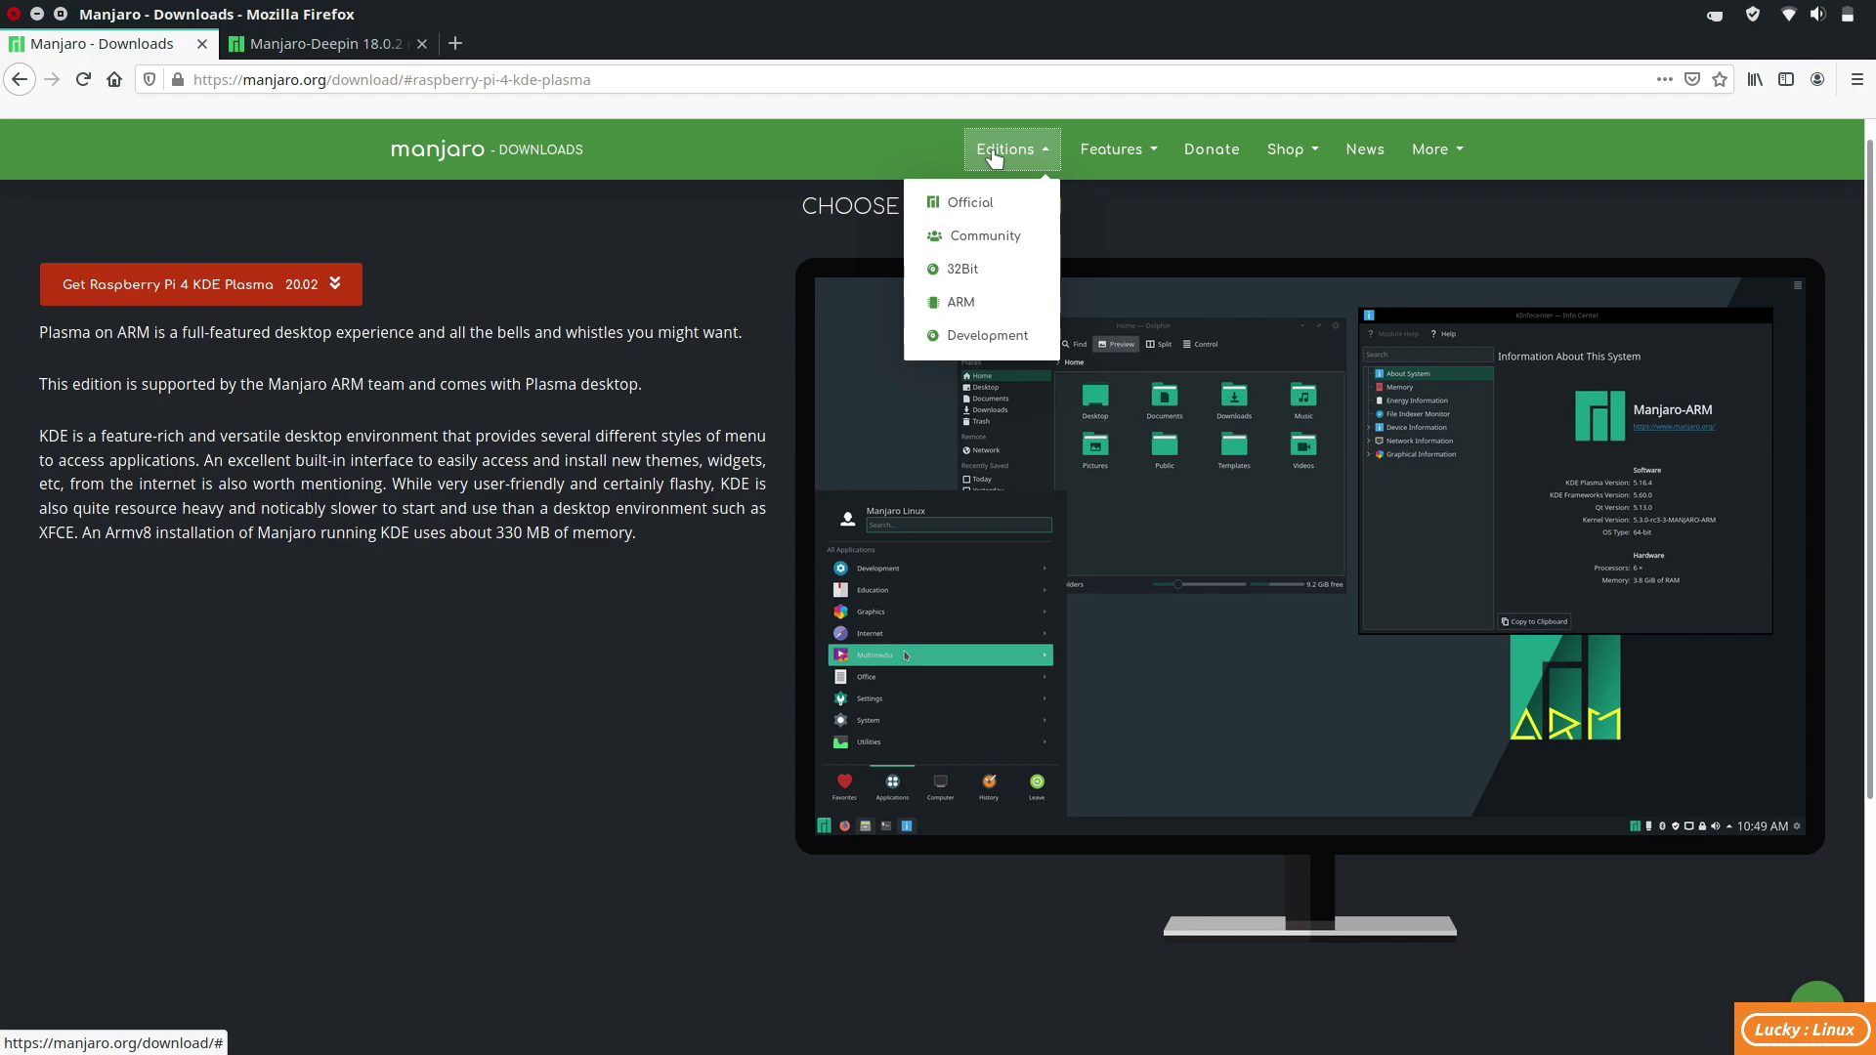
{"action": "left_click", "coordinate": [831, 154]}
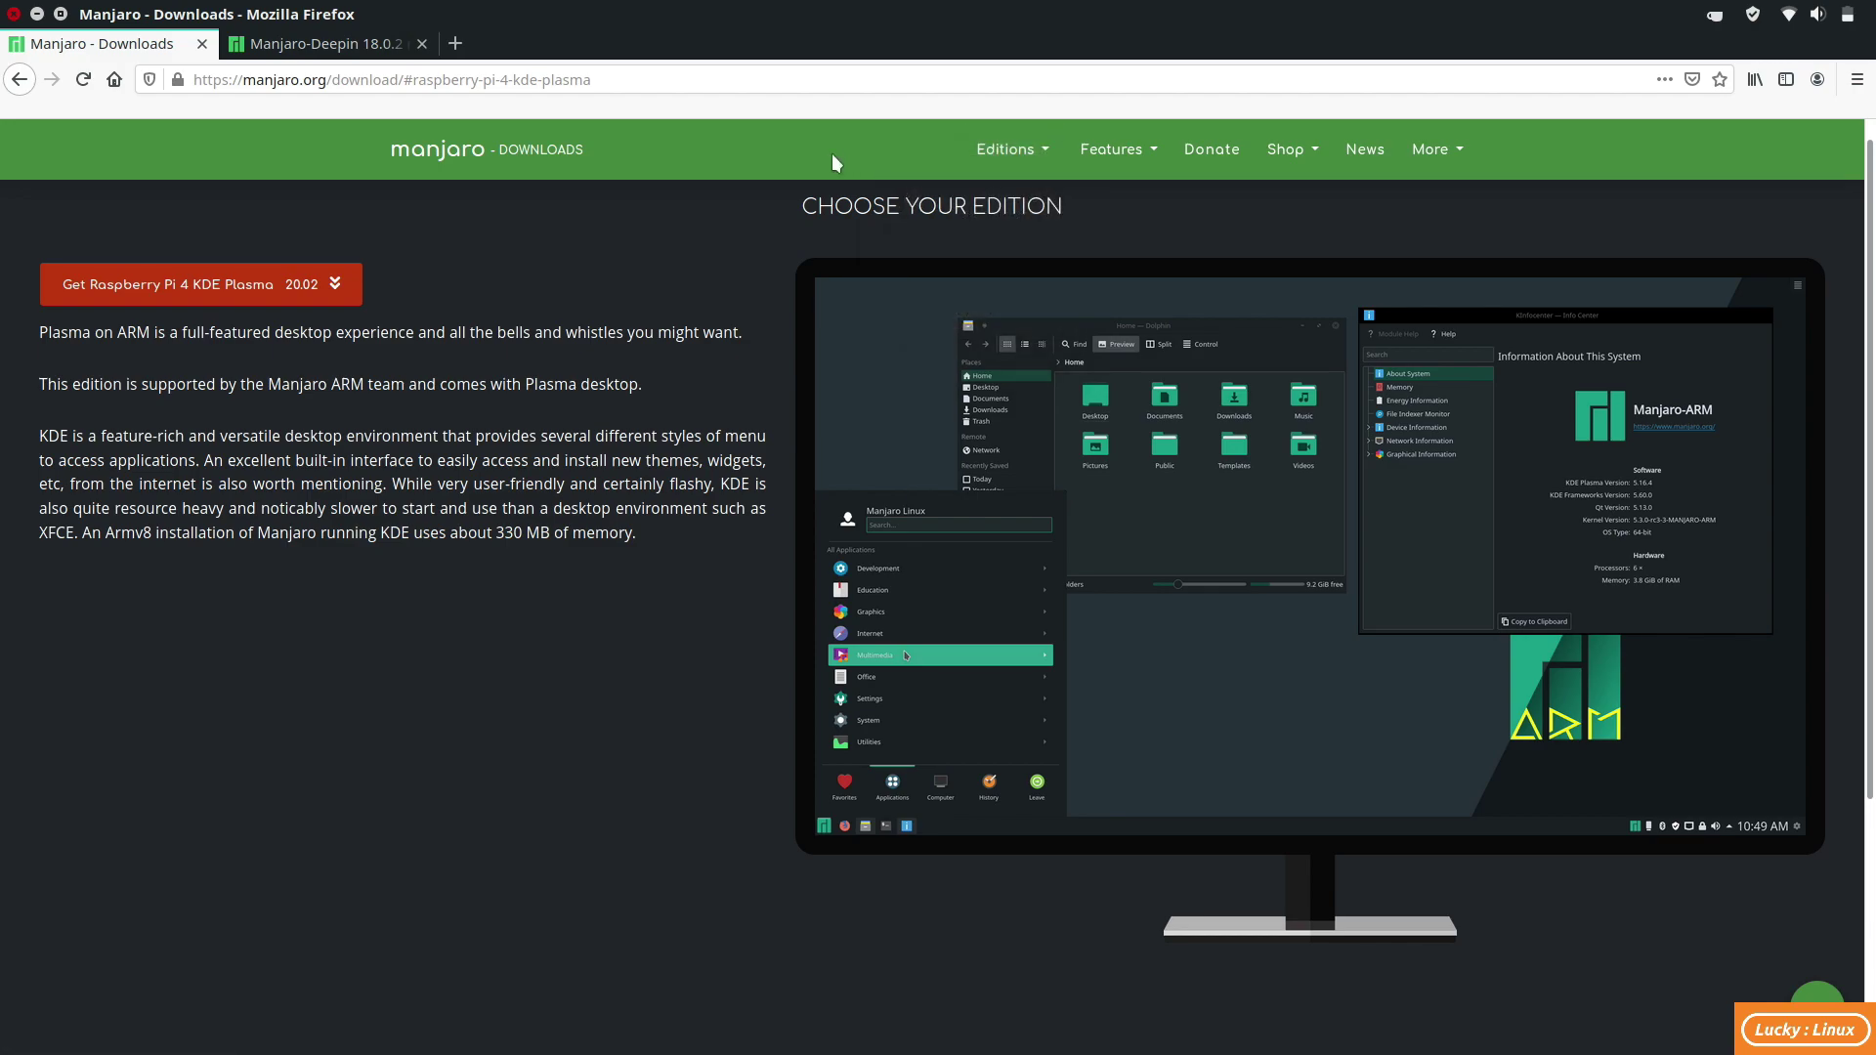